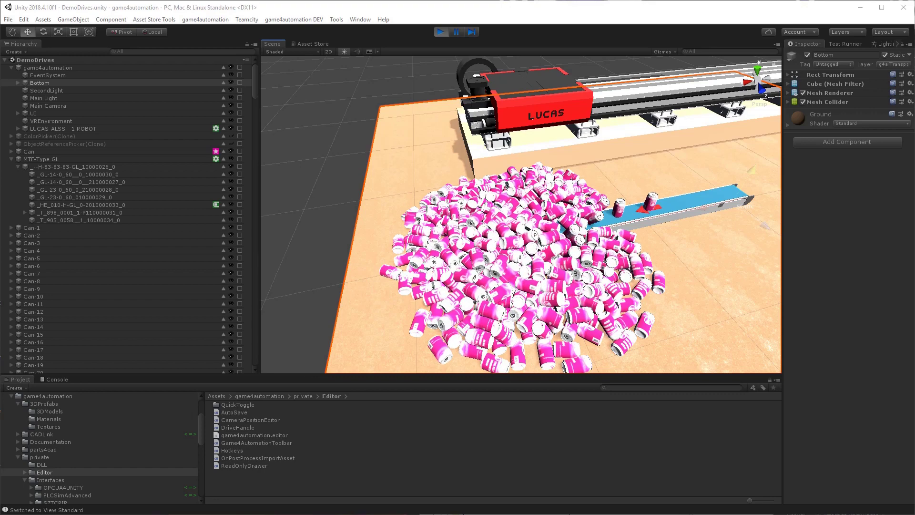
Step: Stop the running simulation, open the Cadenas parts4cad library and browse its manufacturer catalogs
key(ctrl+p)
click(205, 19)
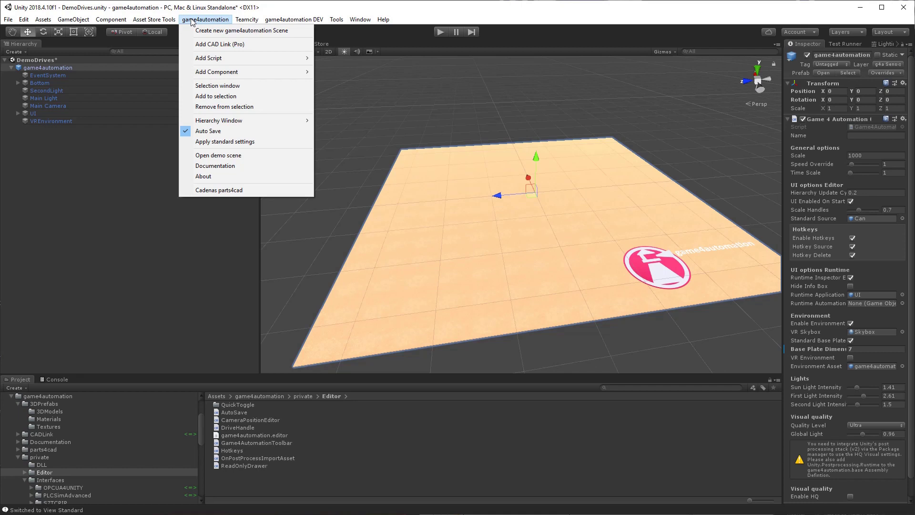
click(247, 191)
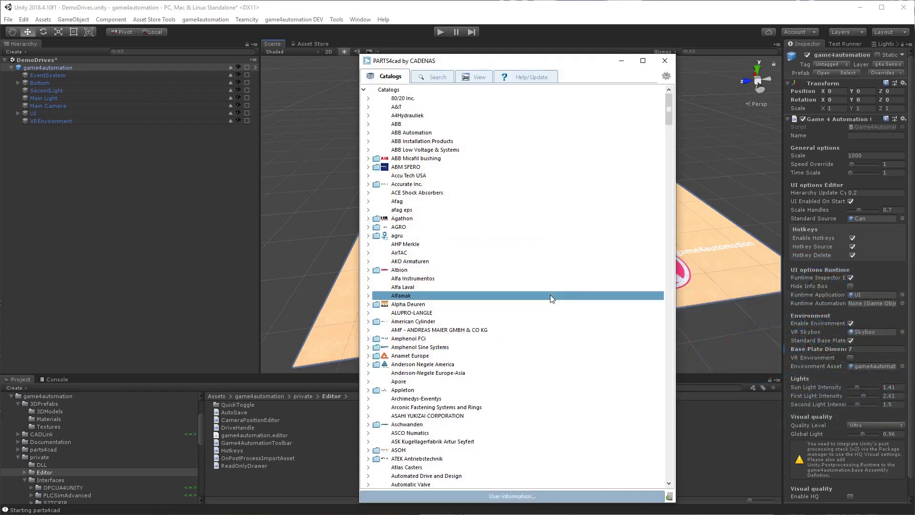
scroll(550, 295, down, 6)
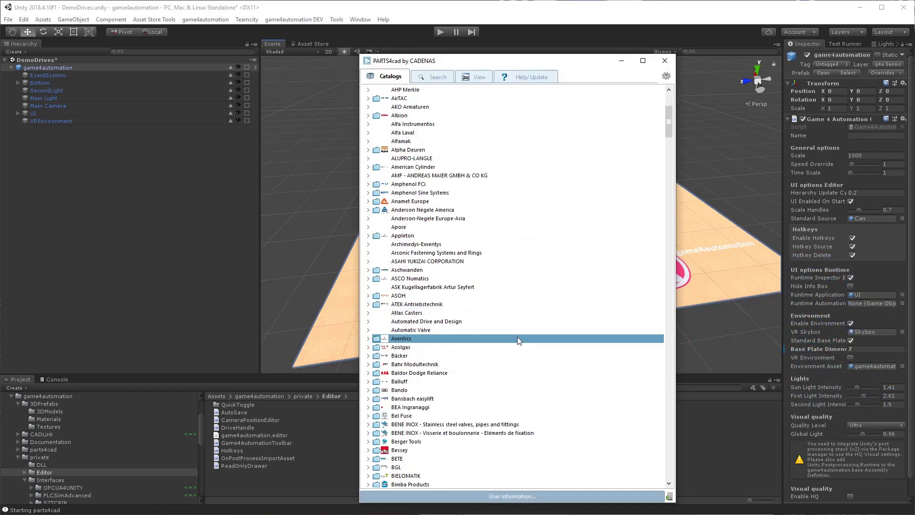
Step: Search all catalogs for "robot" and open the LUCAS FRANCE standard motorized linear axis on the floor
click(433, 76)
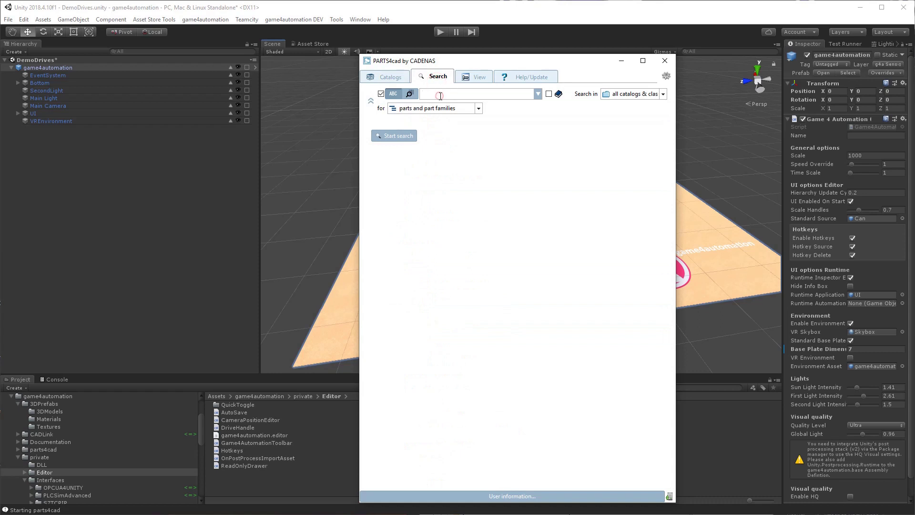
click(441, 96)
text(robot)
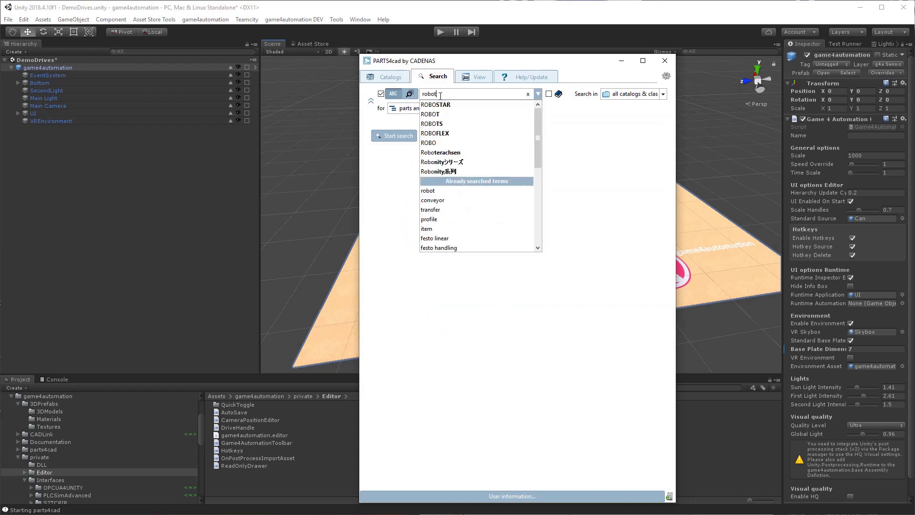
key(Escape)
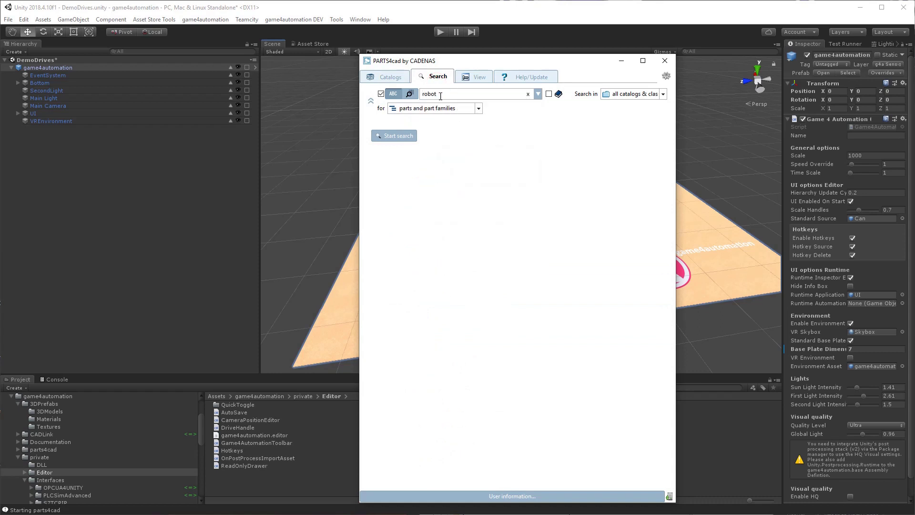
key(Return)
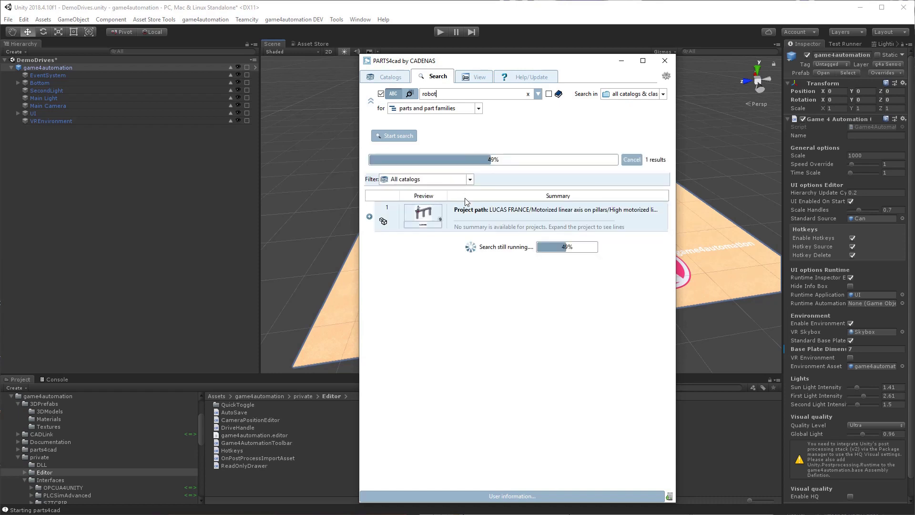
click(419, 280)
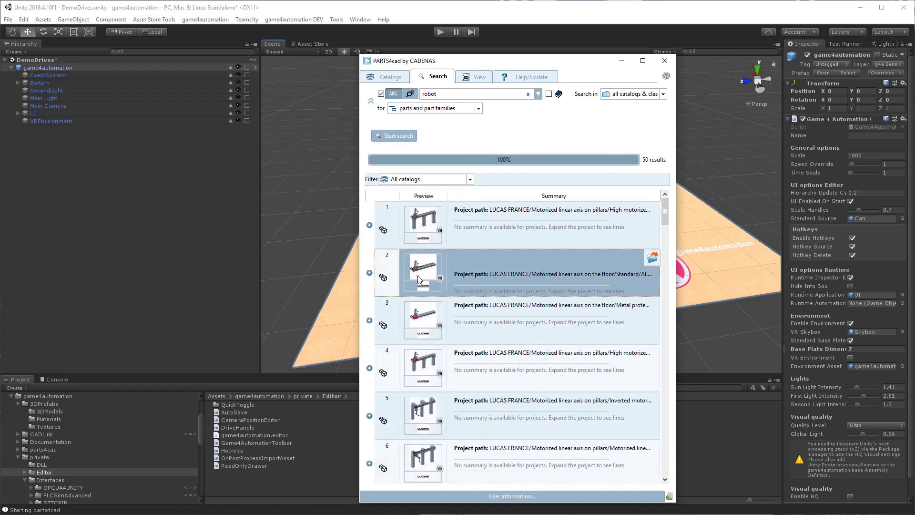
double_click(422, 270)
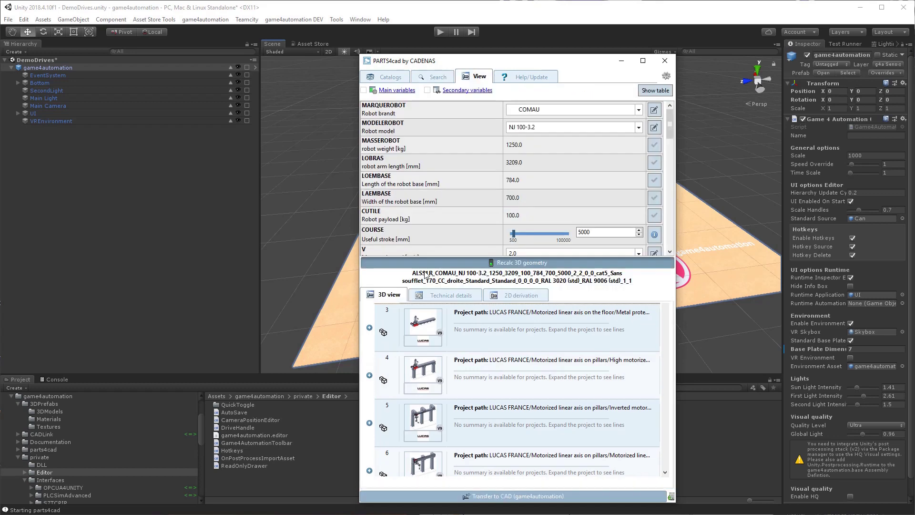
Step: Set the linear axis's useful stroke (COURSE) to 4000 mm, transfer the part to game4automation and close the parts library
click(604, 234)
key(BackSpace)
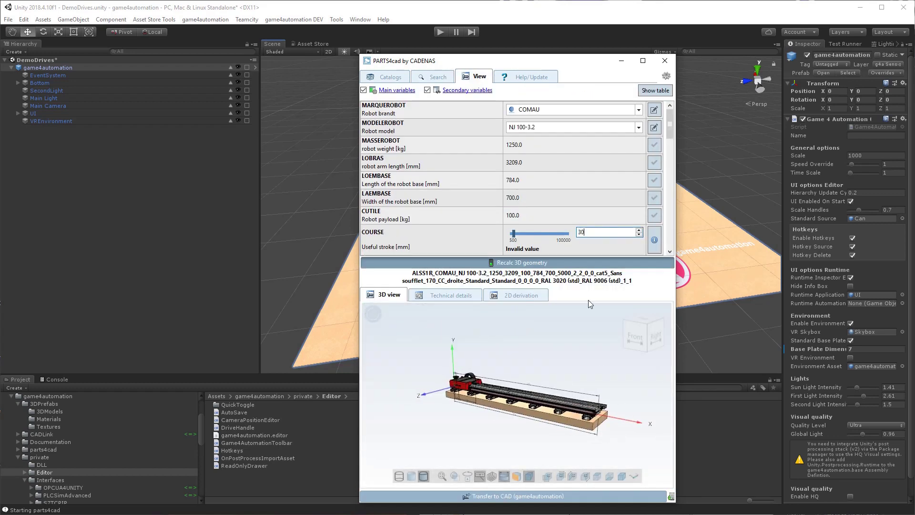
text(4000)
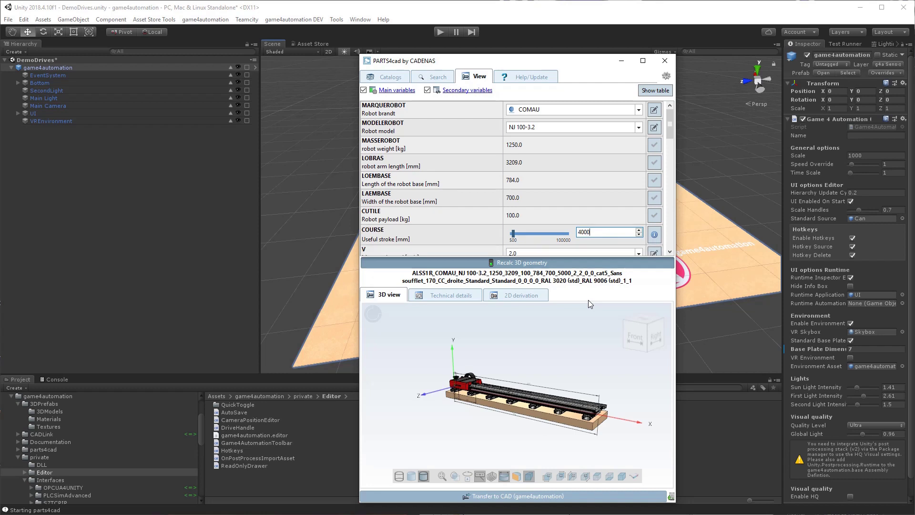
click(510, 496)
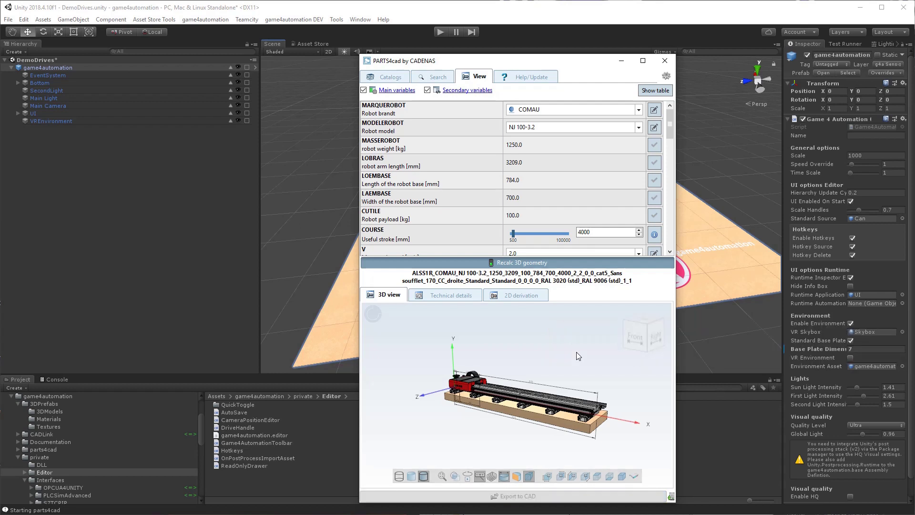
click(665, 61)
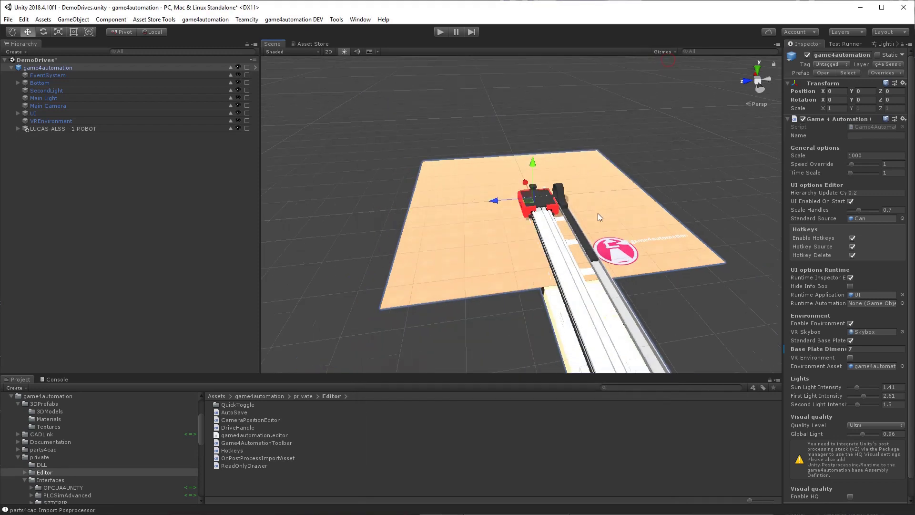
Step: Move the imported LUCAS-ALSS - 1 ROBOT axis onto the base plate at position X 2.33, Y 0.42
drag(532, 164, 535, 145)
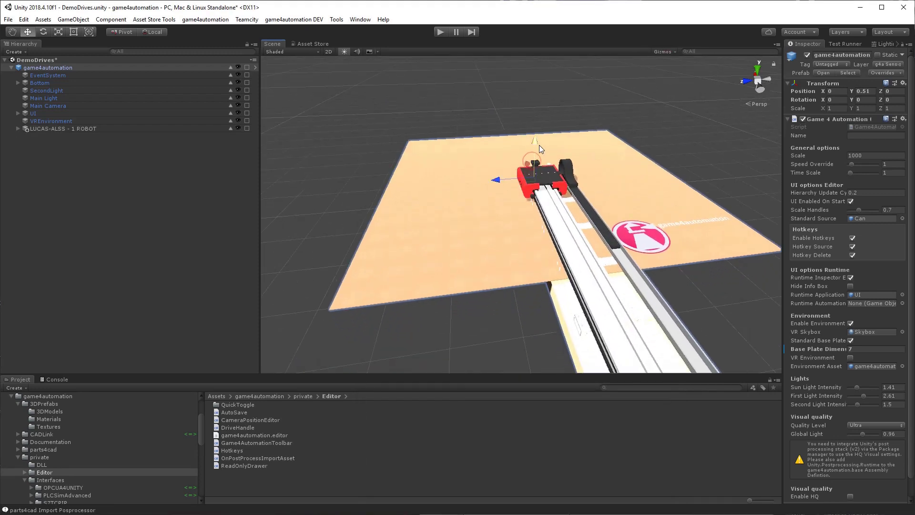
key(ctrl+z)
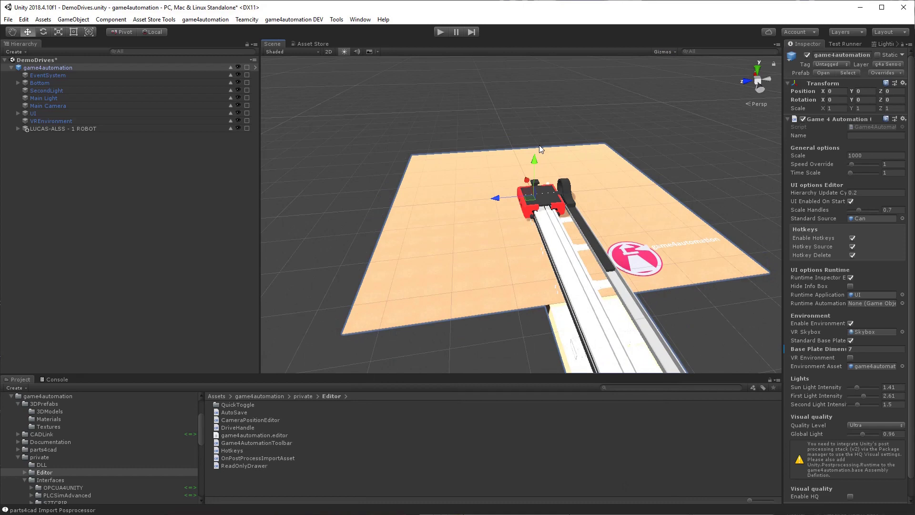
click(91, 129)
drag(532, 222, 531, 208)
drag(528, 167, 515, 140)
right_drag(559, 184, 663, 173)
middle_drag(548, 202, 774, 172)
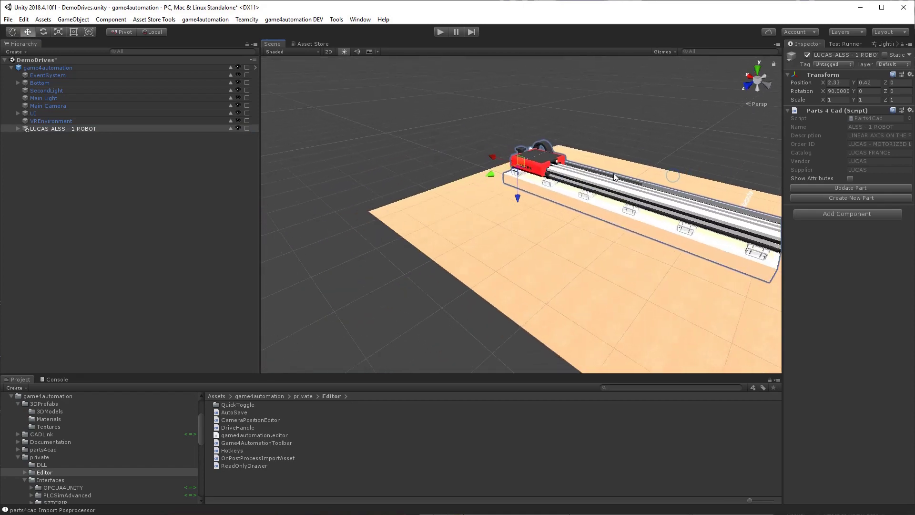
scroll(627, 171, down, 3)
scroll(627, 164, up, 3)
mouse_move(624, 148)
middle_down()
mouse_move(570, 162)
mouse_move(609, 152)
middle_up()
scroll(575, 139, down, 3)
scroll(573, 138, up, 2)
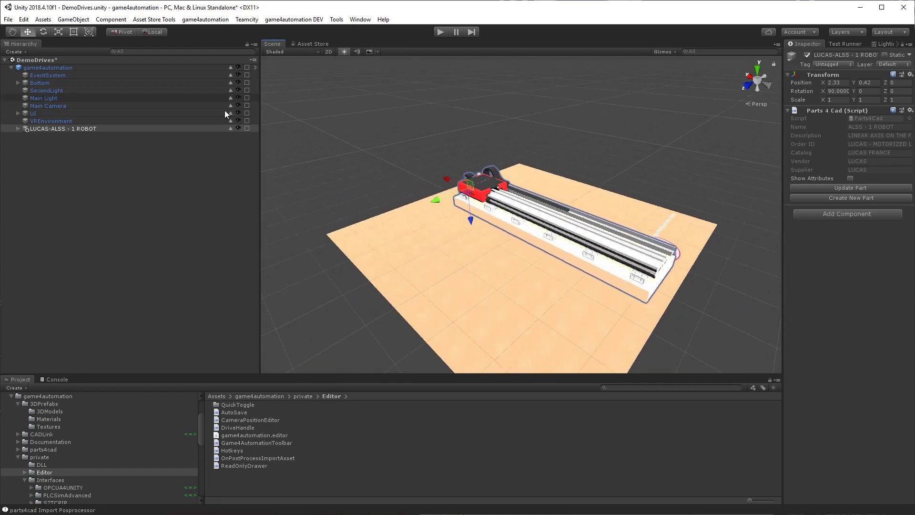
Step: Select the red carriage part _chariot_standard10000046_0 of the linear axis and add a Drive component to it
click(86, 127)
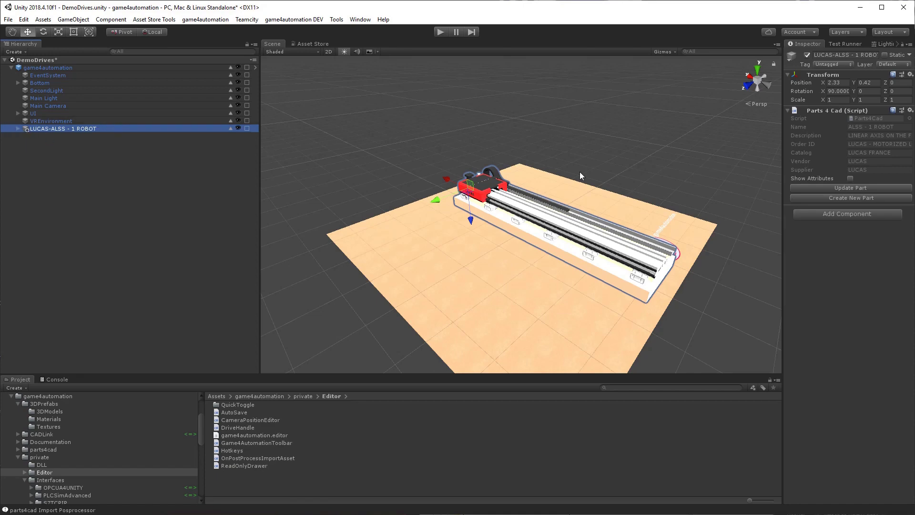
click(481, 190)
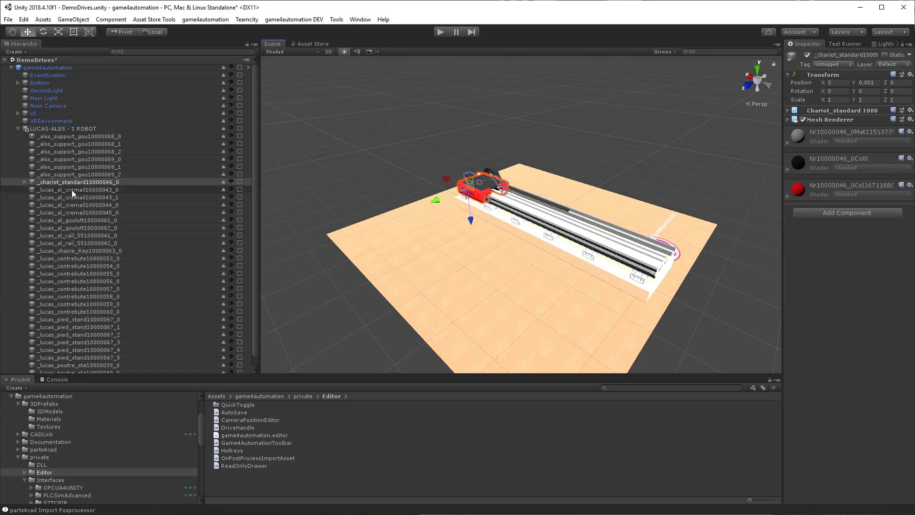
click(832, 213)
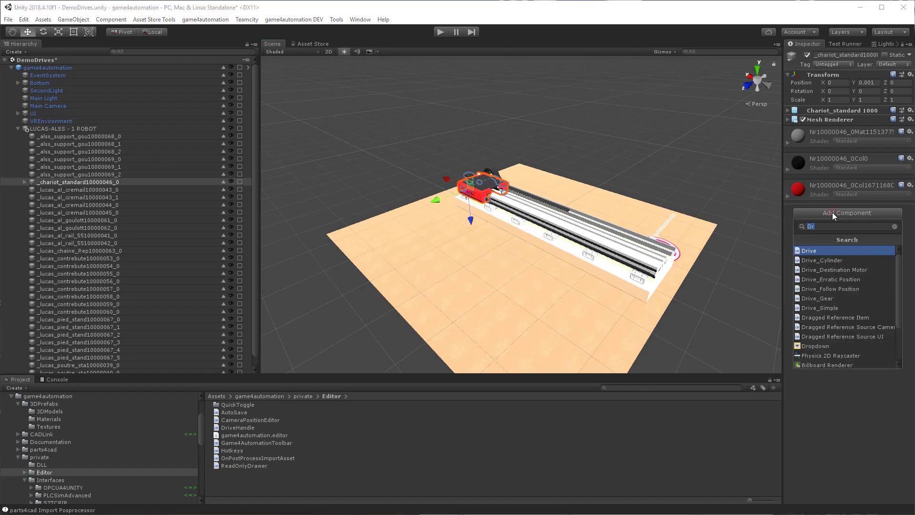
click(827, 252)
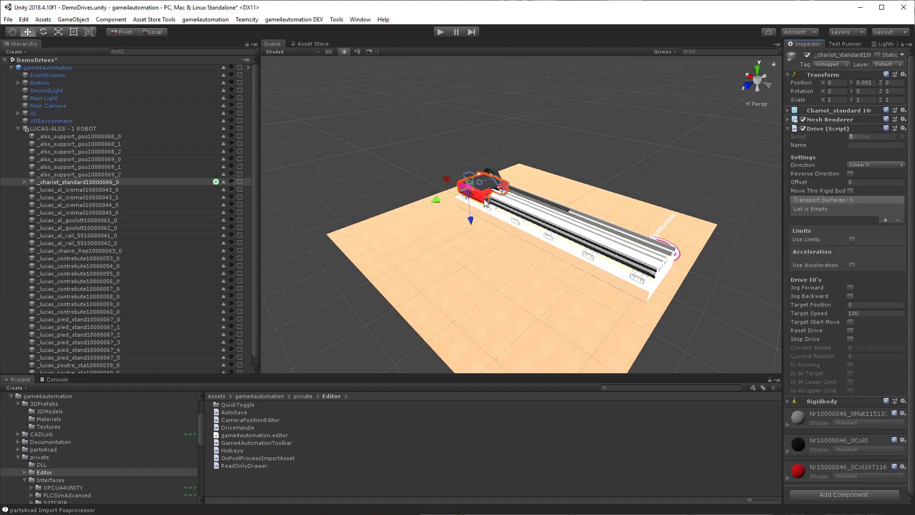
Step: Compare the carriage's local axes with its drive handle and cycle the drive direction from the handle in the scene
scroll(405, 180, up, 5)
scroll(403, 180, up, 5)
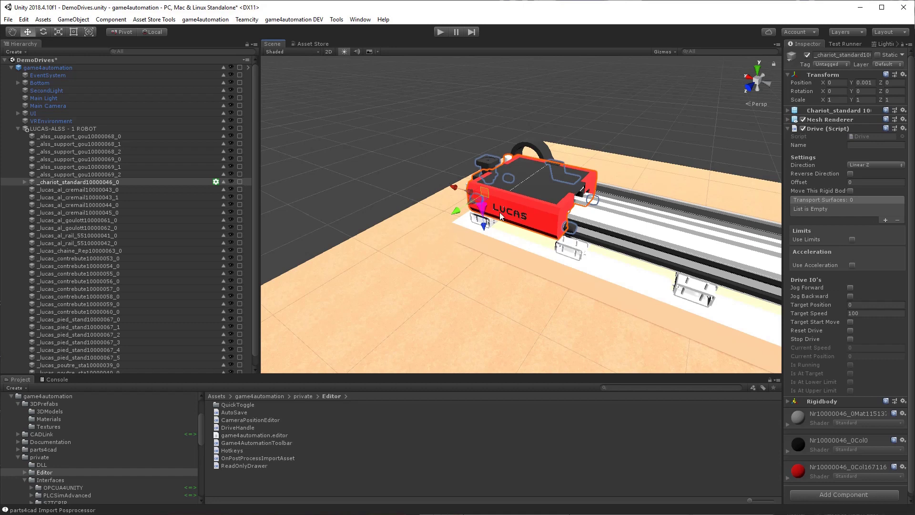
click(158, 32)
click(158, 32)
right_drag(502, 222, 547, 213)
scroll(493, 218, up, 6)
scroll(476, 212, down, 4)
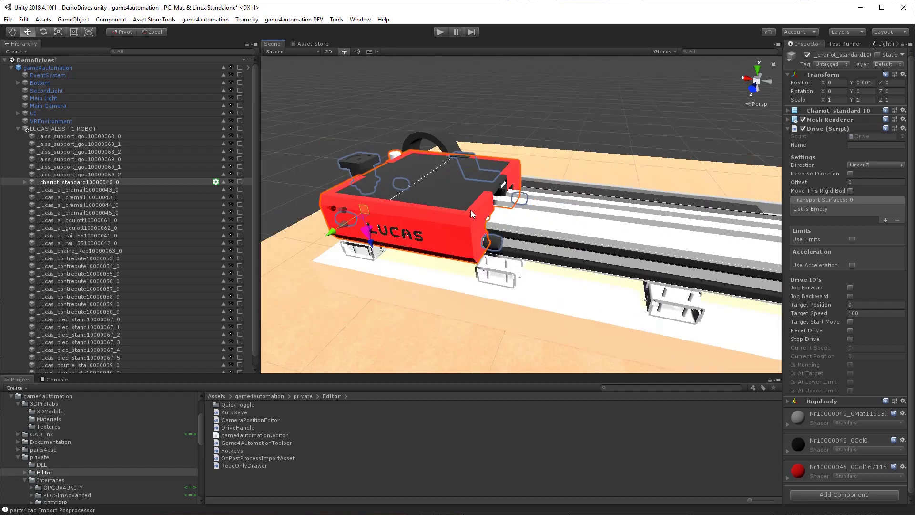
click(345, 226)
click(344, 211)
click(371, 237)
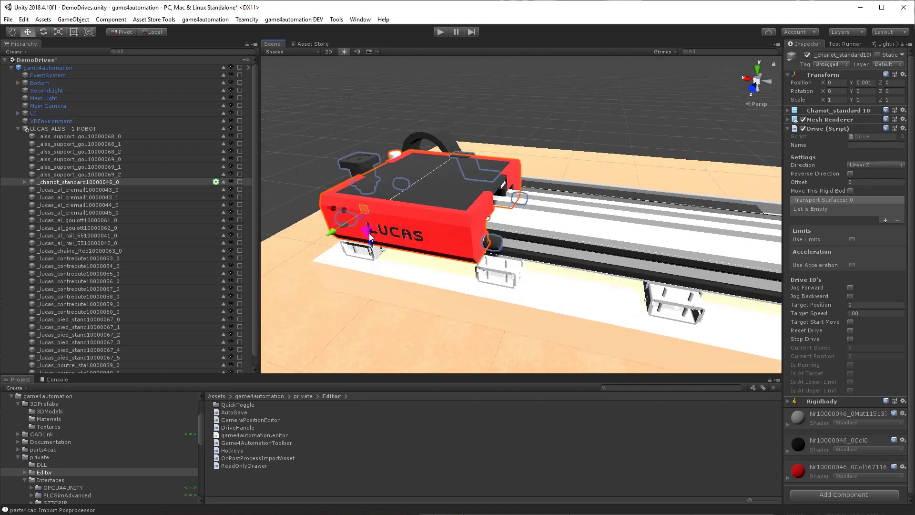
Step: Try the Linear X, Linear Y and Linear Z direction settings on the carriage's drive
click(866, 165)
click(867, 175)
click(867, 164)
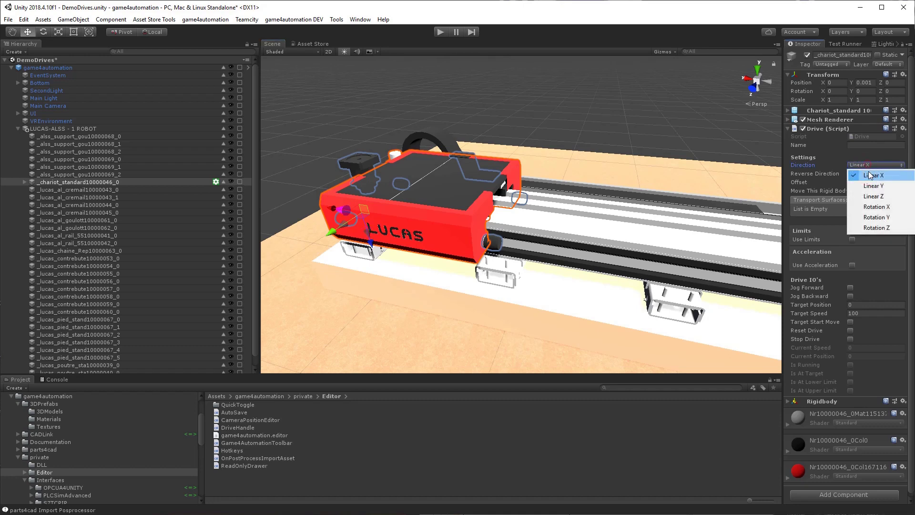
click(871, 185)
click(870, 166)
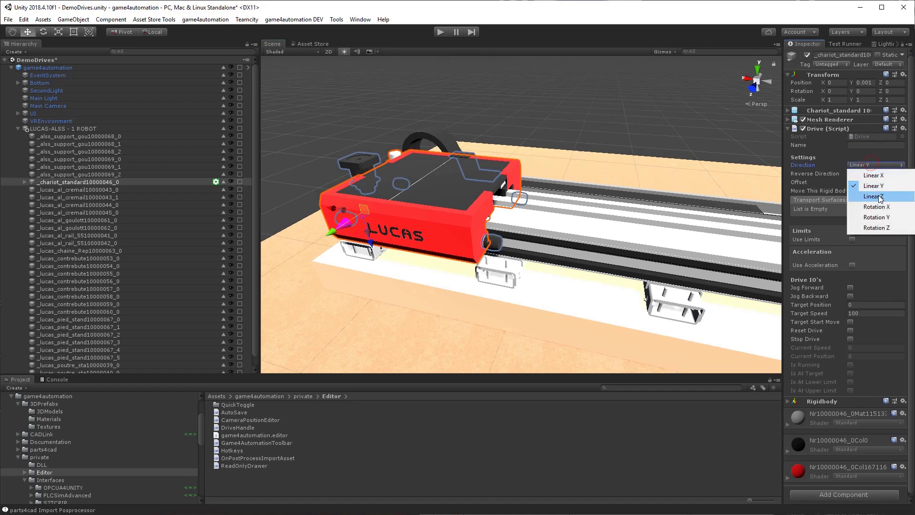
click(880, 200)
click(874, 165)
click(874, 175)
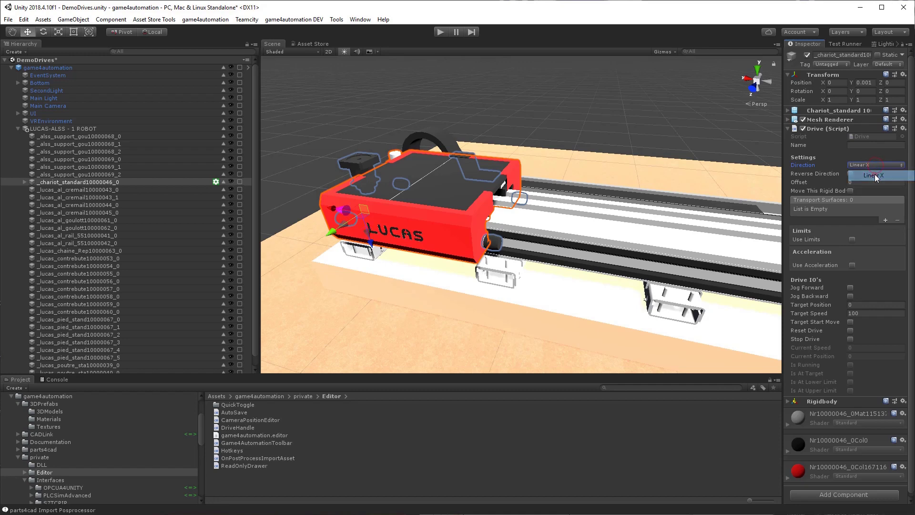
click(875, 166)
click(875, 185)
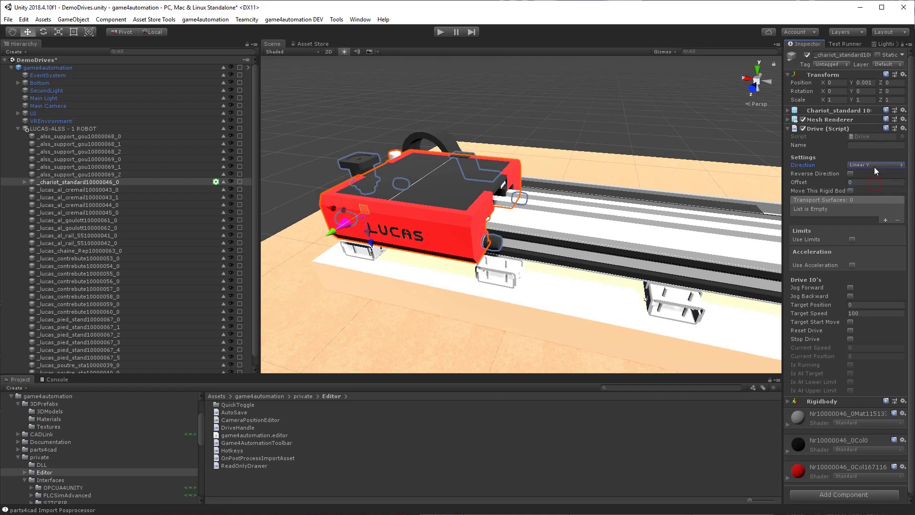
click(873, 166)
click(874, 197)
Step: Set the carriage drive's direction to Linear X with Reverse Direction enabled, using its handle in the scene
click(344, 213)
click(345, 215)
scroll(488, 221, down, 5)
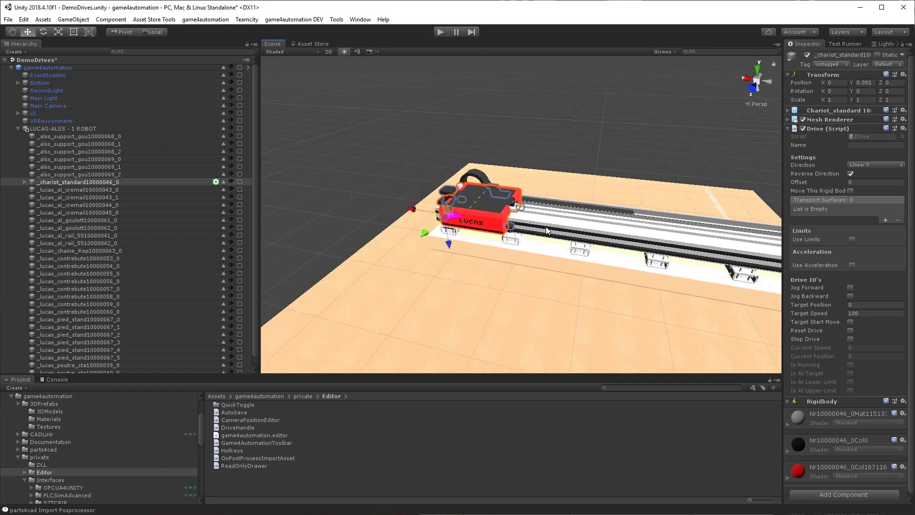
Step: Run the simulation and jog the carriage forward along the linear axis
click(445, 34)
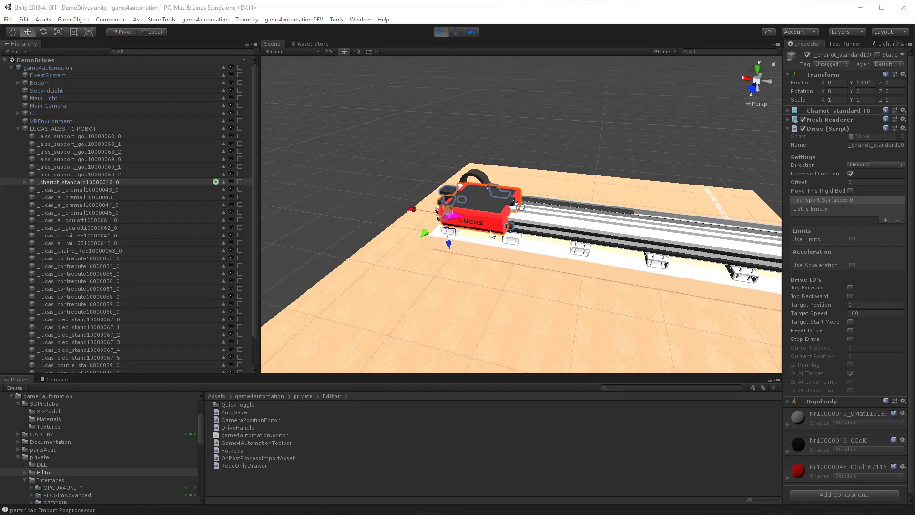
click(454, 217)
scroll(574, 255, up, 8)
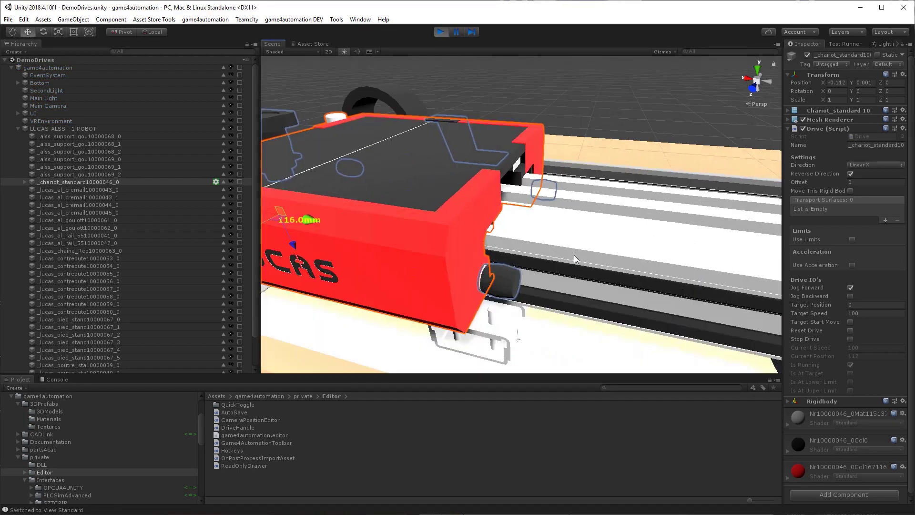
scroll(583, 240, down, 7)
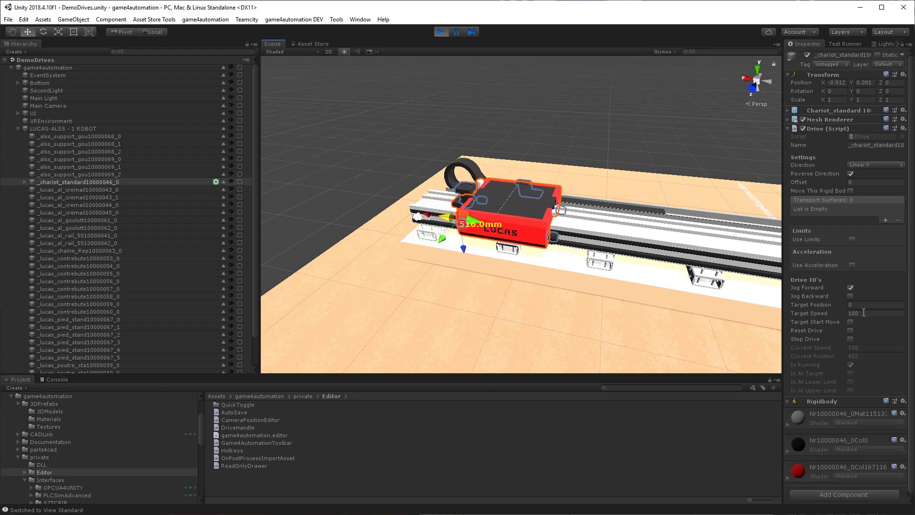
Step: Set the carriage drive's target speed to 300 and restart the simulation for another jog of the carriage
drag(867, 312, 828, 309)
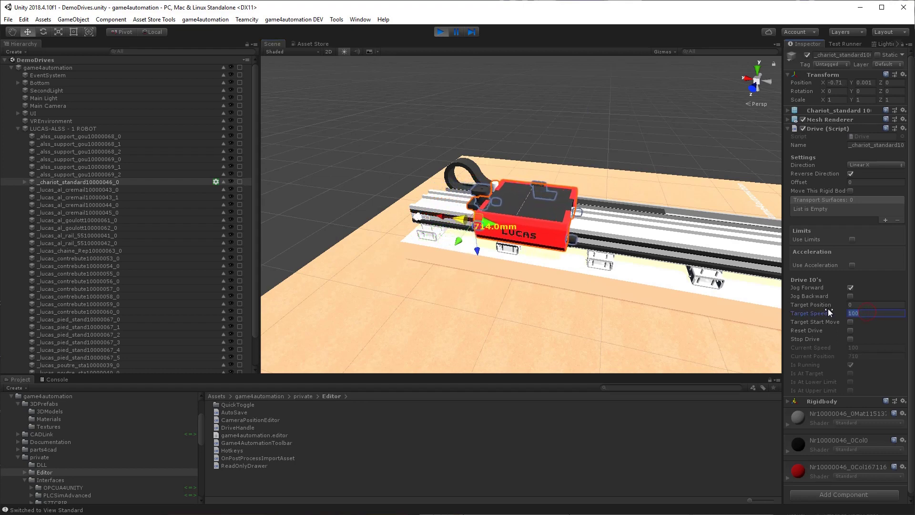
text(30)
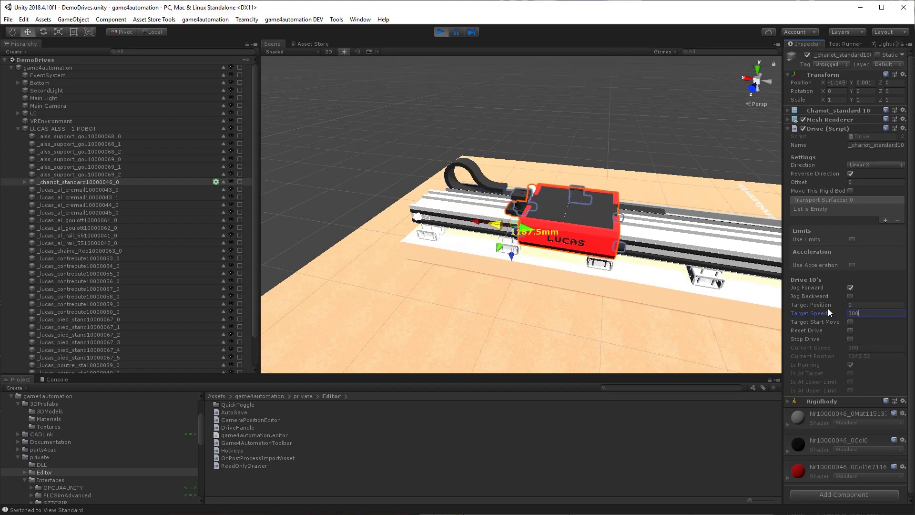
click(442, 32)
click(443, 32)
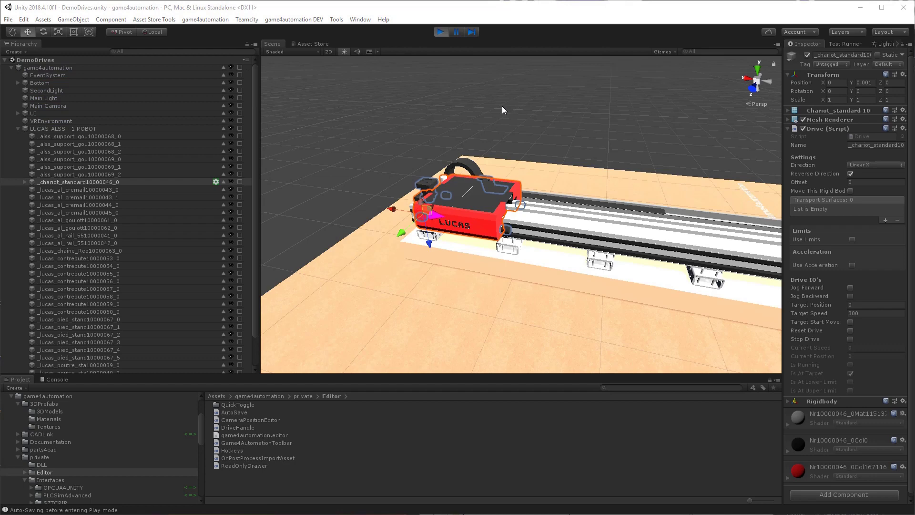
click(455, 209)
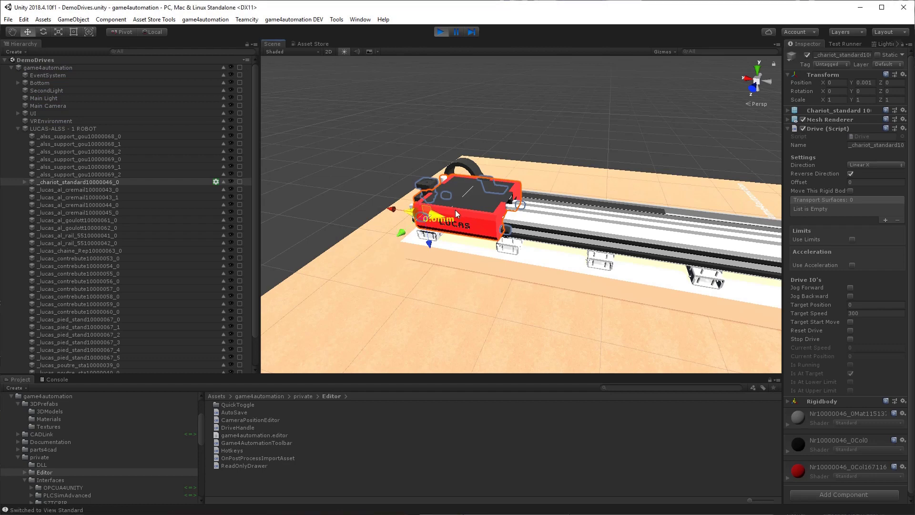
Step: Jog the carriage forward and backward along the linear axis, and stop the simulation
click(501, 214)
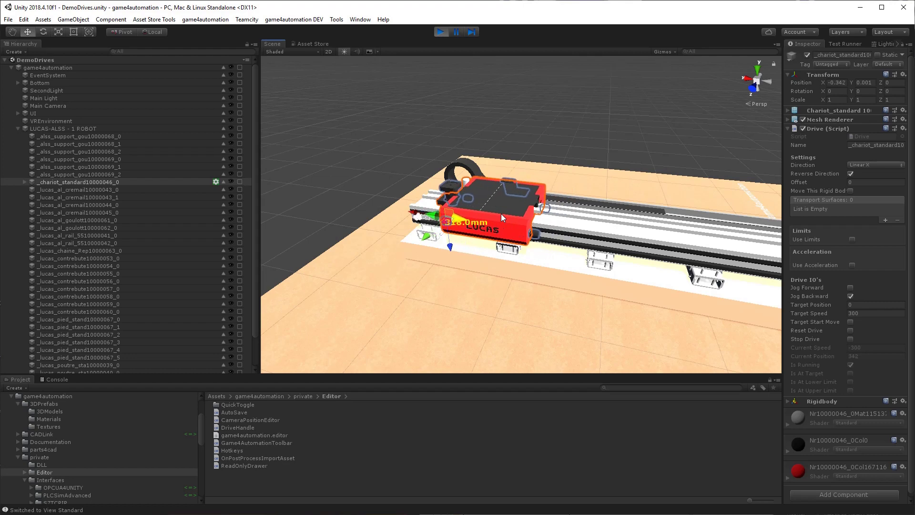
click(502, 213)
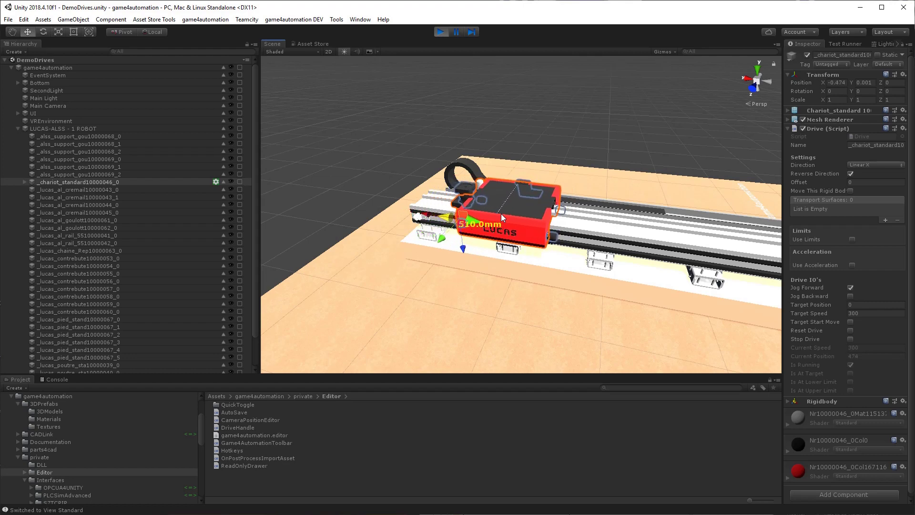
click(501, 213)
click(501, 213)
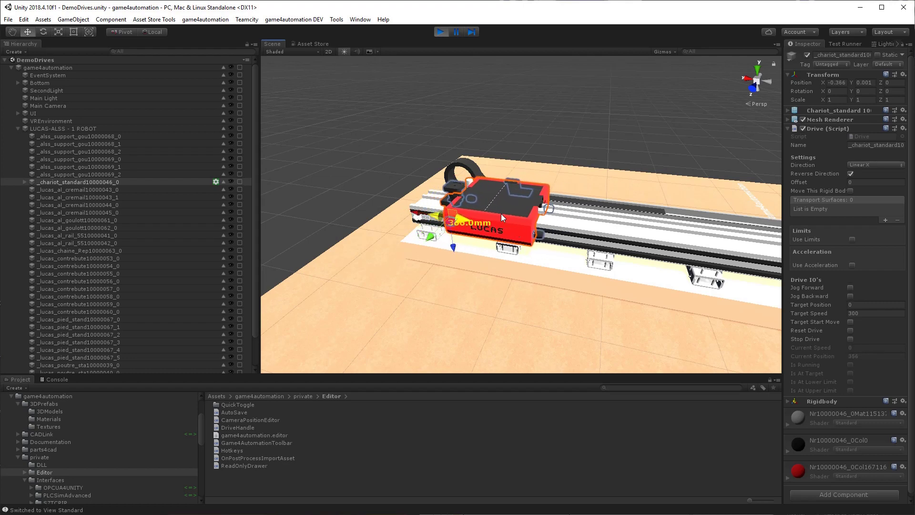
click(501, 213)
click(440, 32)
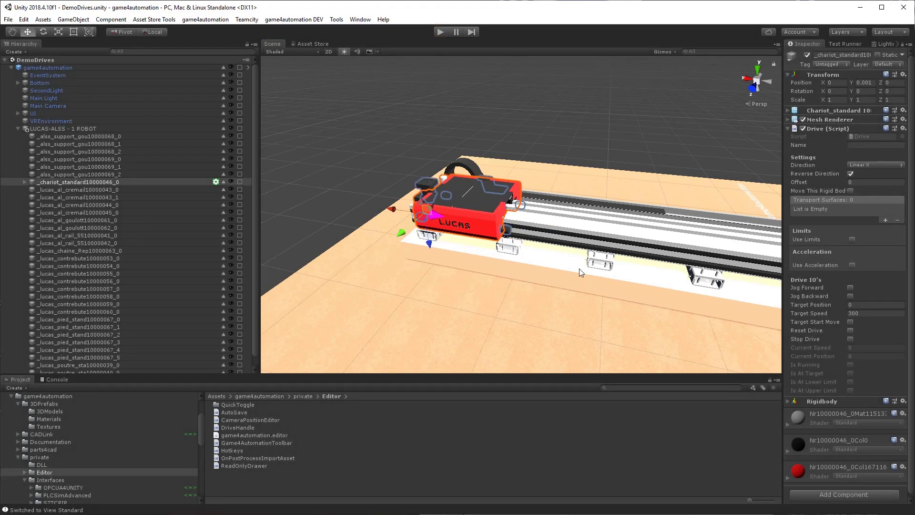
Step: Add a Drive component to the whole LUCAS-ALSS - 1 ROBOT assembly
click(92, 126)
key(f)
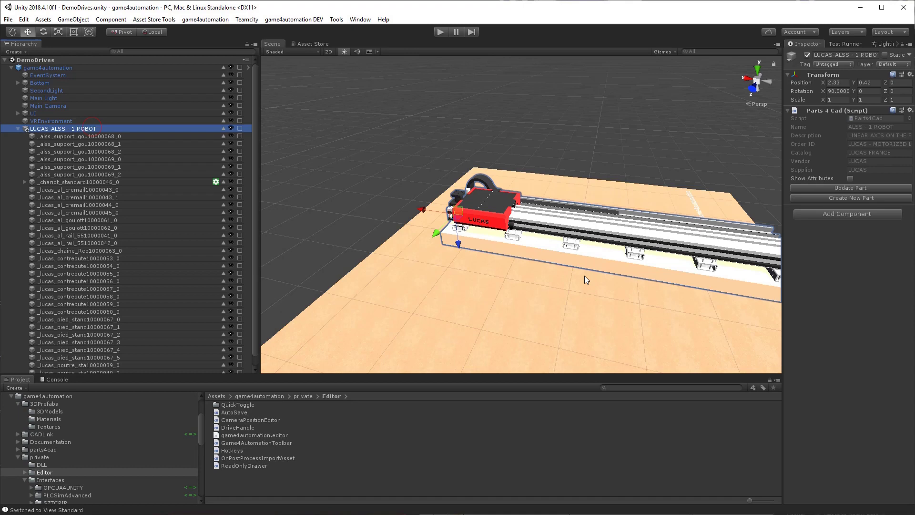
click(839, 215)
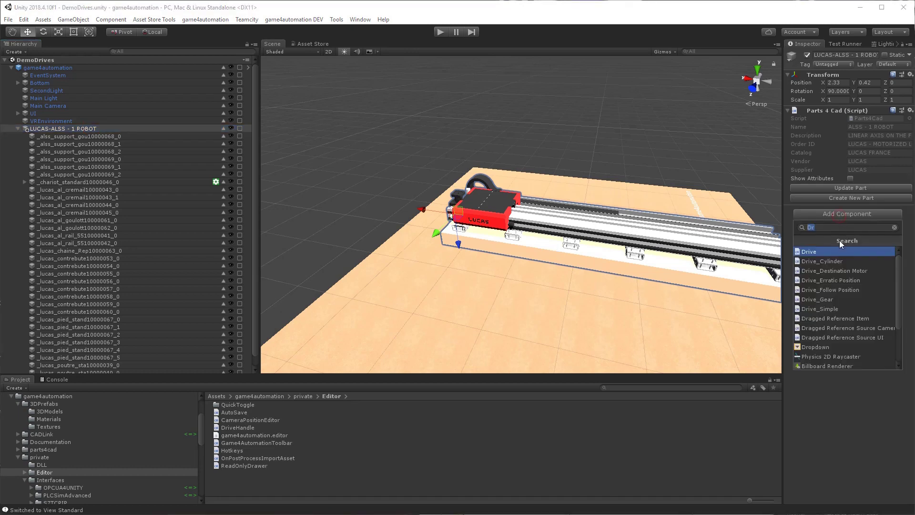
click(833, 252)
Step: Switch the assembly drive's direction to Rotation Z using its handle in the scene
scroll(501, 216, up, 3)
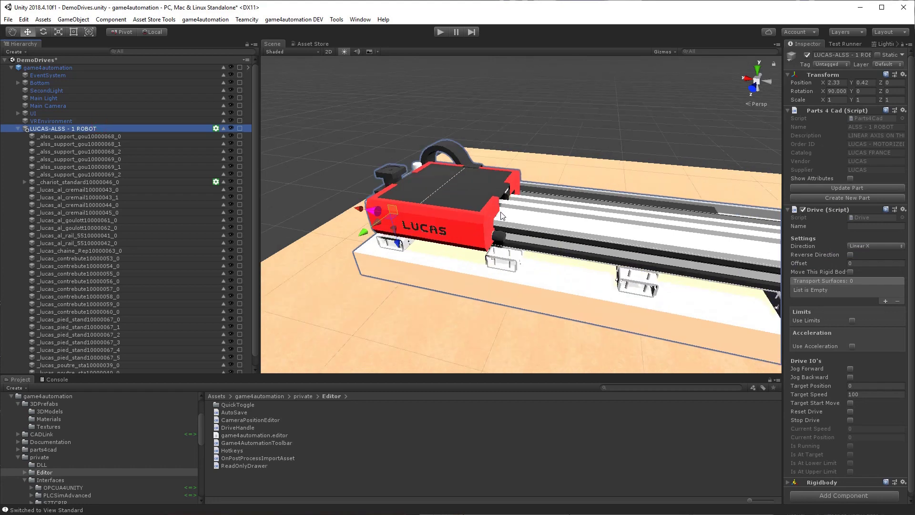
key(ctrl+f)
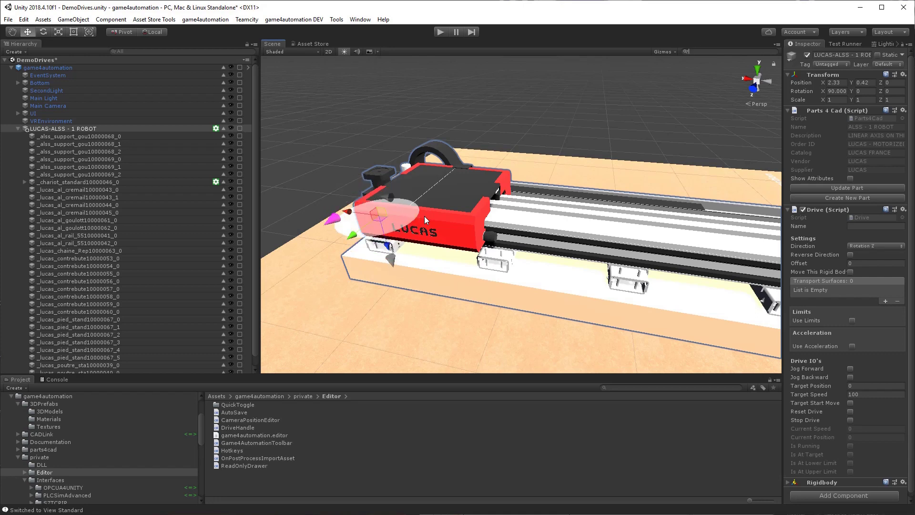
alt+drag(424, 218, 388, 230)
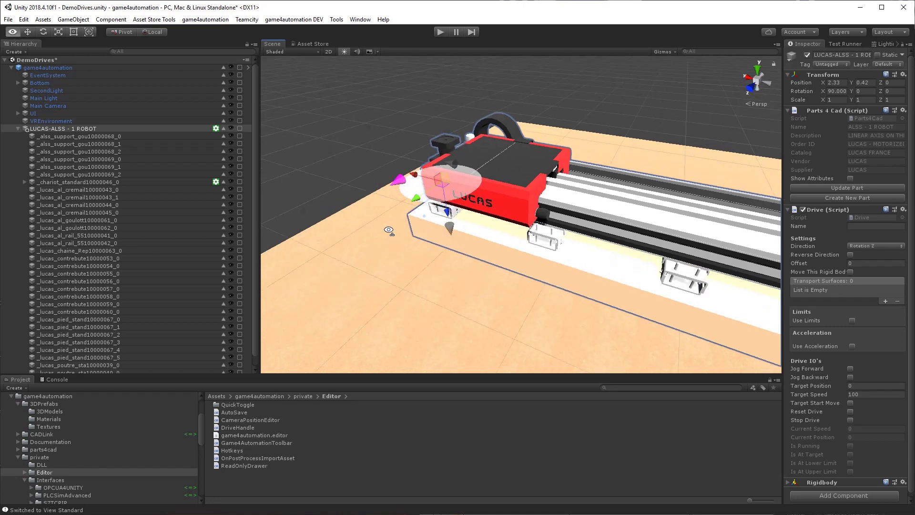
right_drag(388, 231, 413, 241)
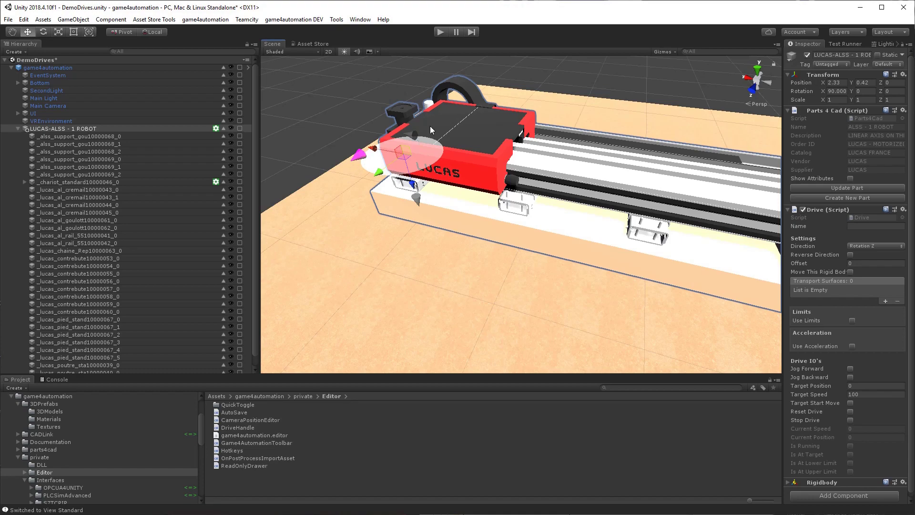
Step: Run the simulation, jog the whole LUCAS axis around its Z rotation, and stop the simulation
scroll(668, 62, down, 4)
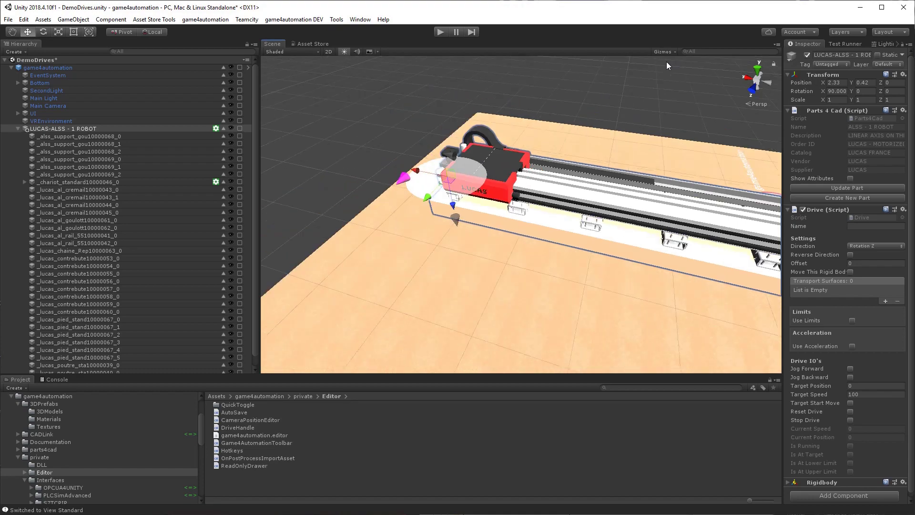
right_drag(668, 62, 662, 90)
middle_drag(661, 90, 636, 143)
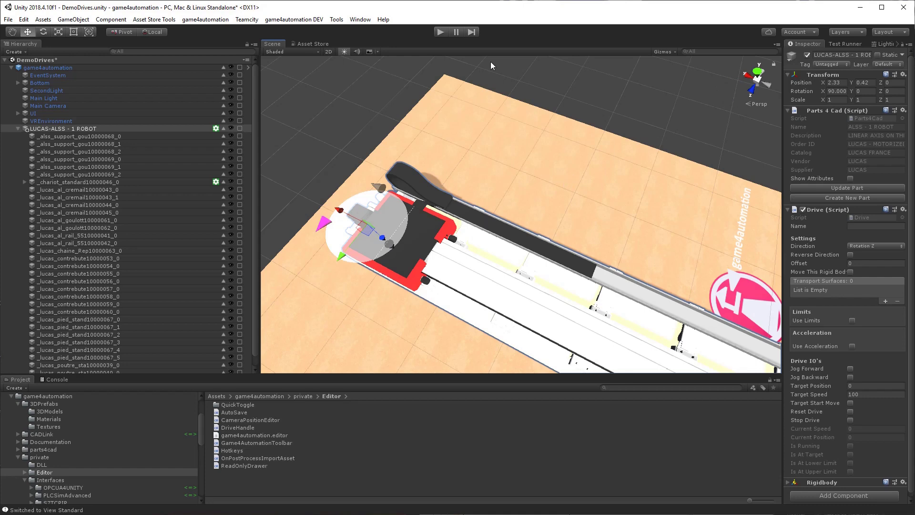
click(447, 31)
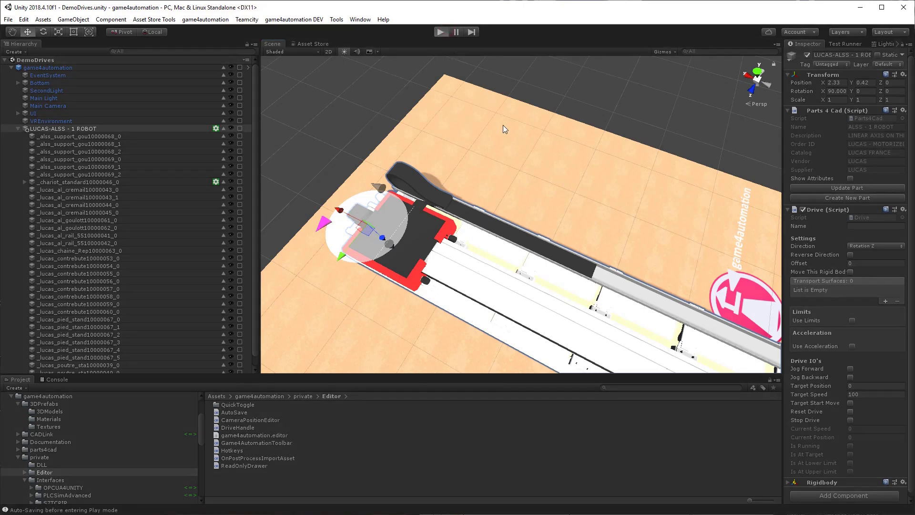
click(322, 227)
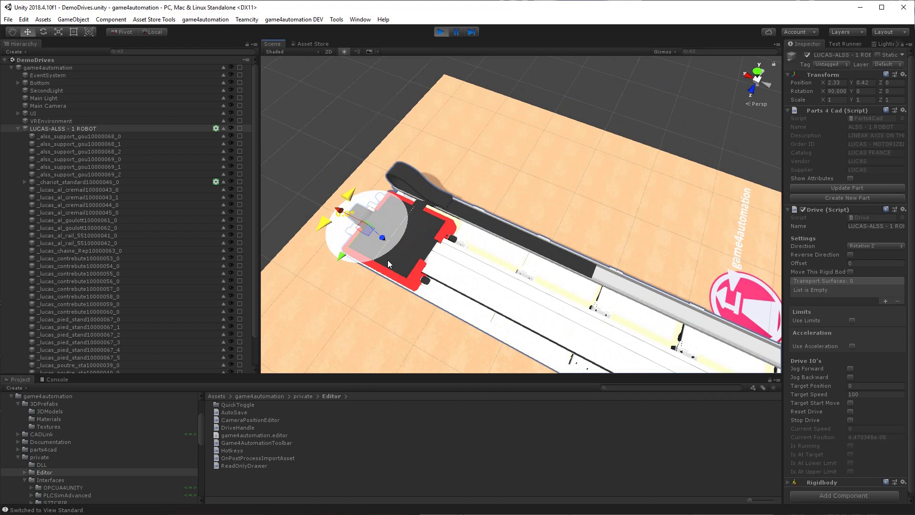
key(4)
key(5)
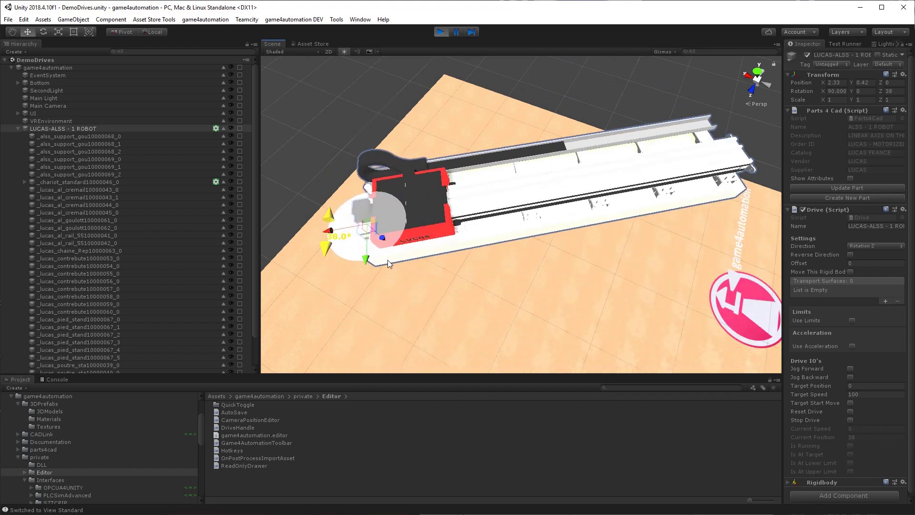
click(440, 32)
Step: Move the LUCAS-ALSS - 1 ROBOT assembly along the base plate to a Z position of about -1.45
scroll(238, 166, down, 1)
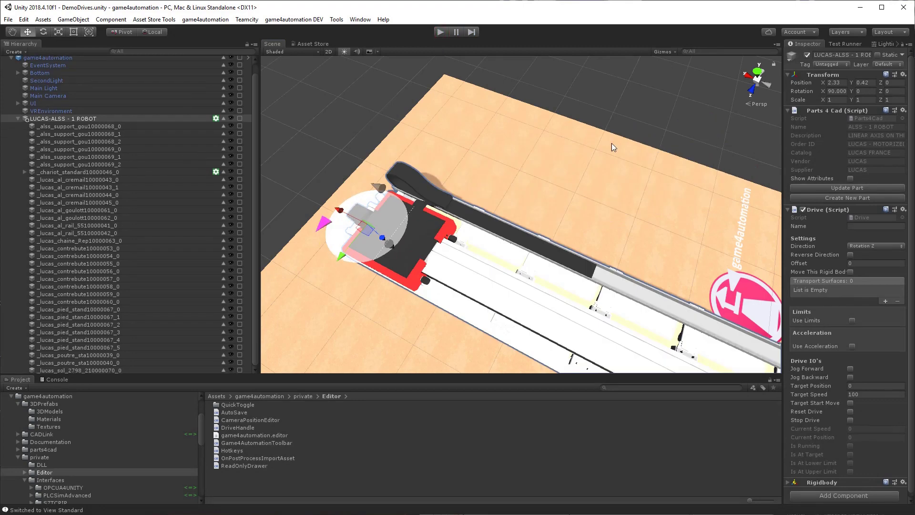
scroll(621, 202, down, 4)
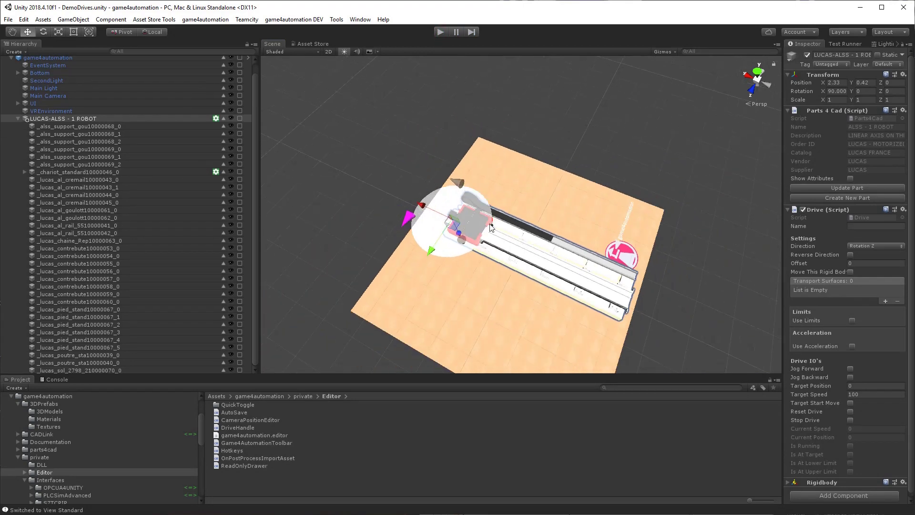
click(57, 172)
click(66, 119)
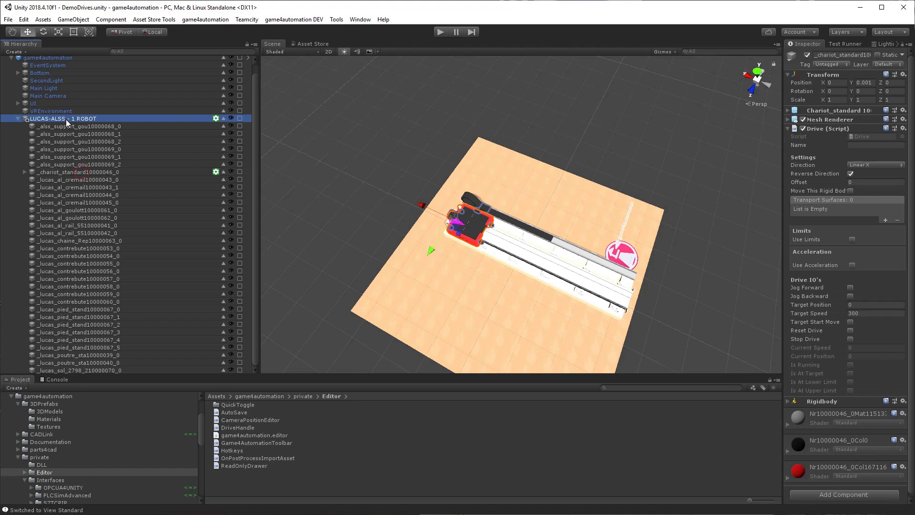
drag(431, 251, 458, 216)
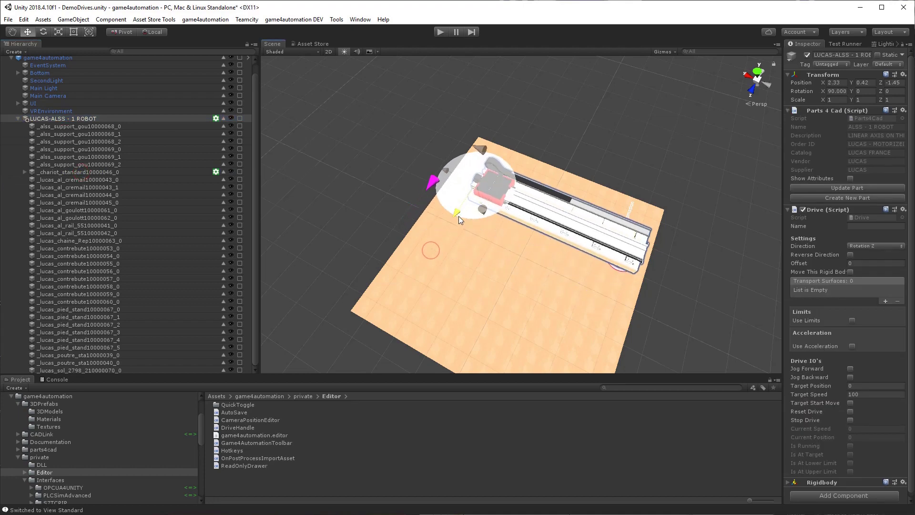
Step: Collapse the LUCAS assembly in the hierarchy and open parts4cad with the DemoDrives scene selected
click(39, 56)
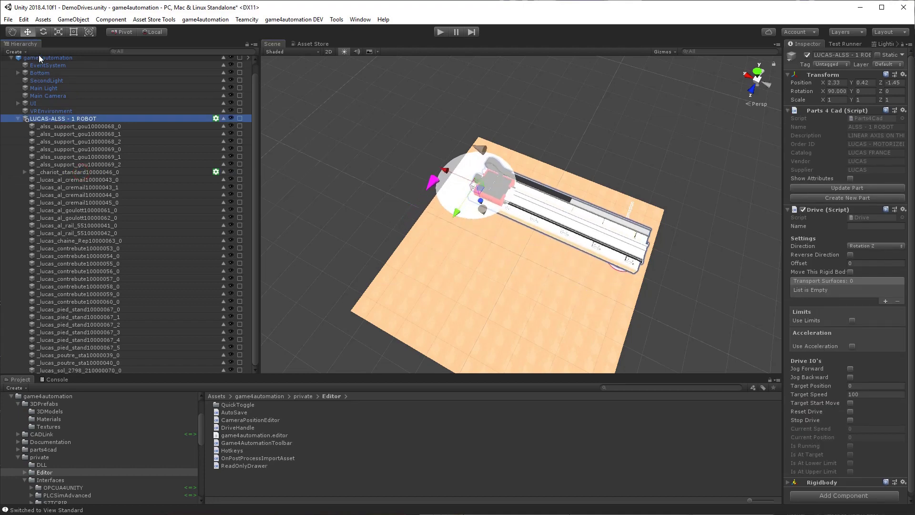
click(54, 59)
click(16, 119)
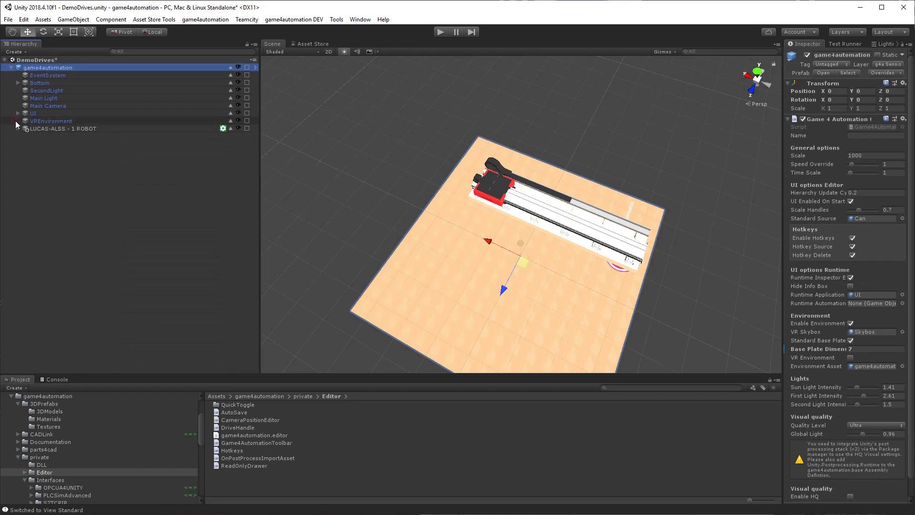
click(36, 60)
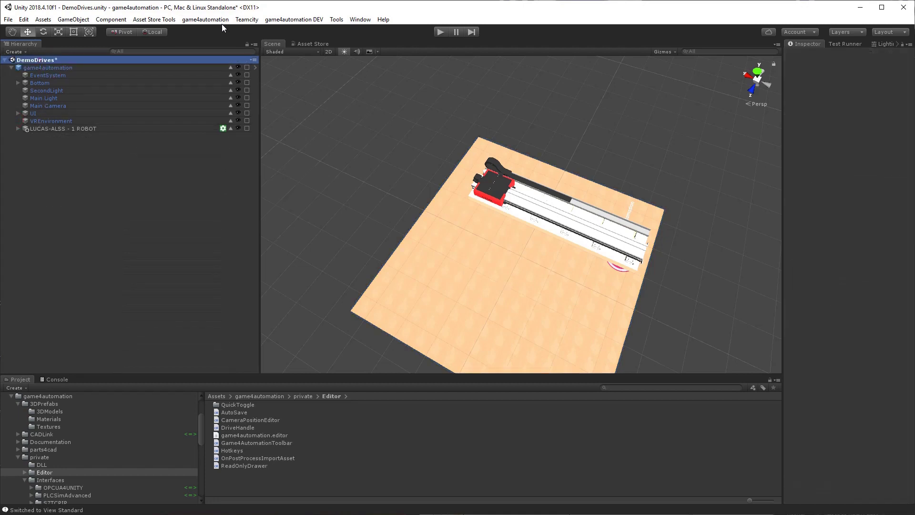
click(195, 20)
click(227, 189)
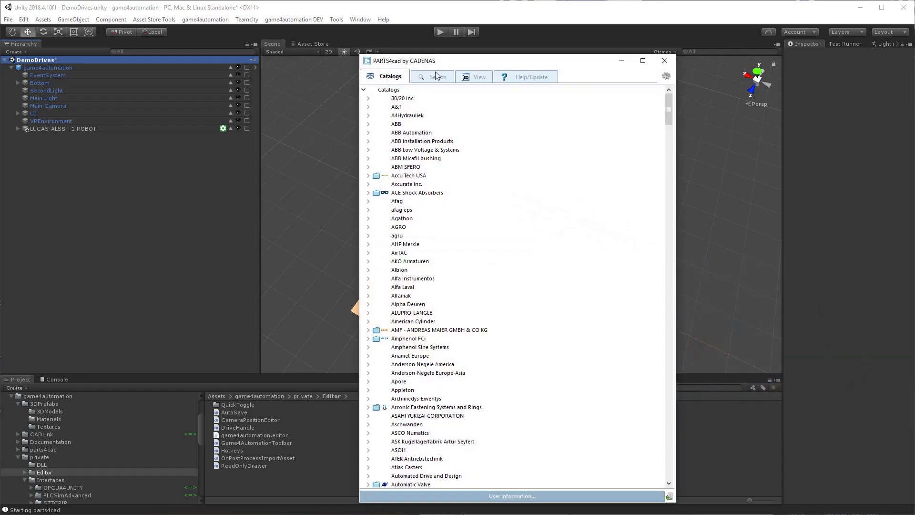
Step: Search all parts4cad catalogs for "conveyor" and open the MTF-Type GL belt conveyor
click(436, 76)
text(co)
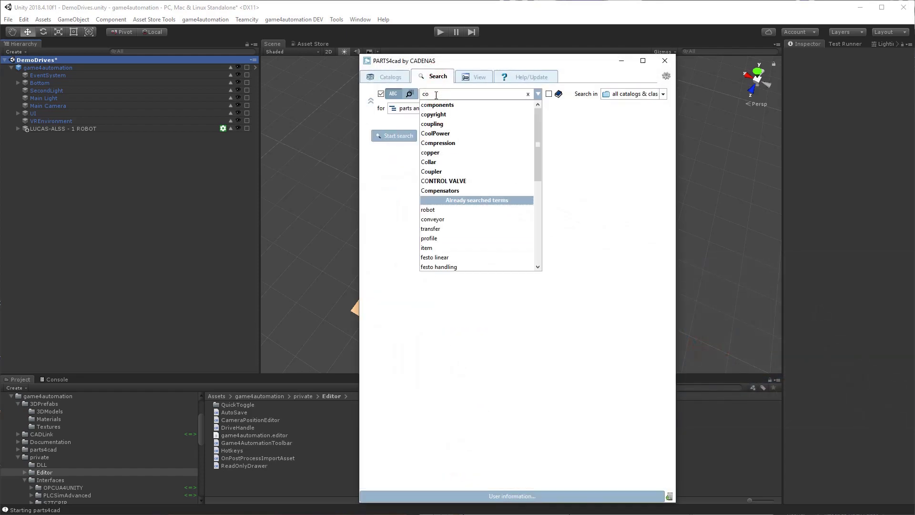
text(nveyor)
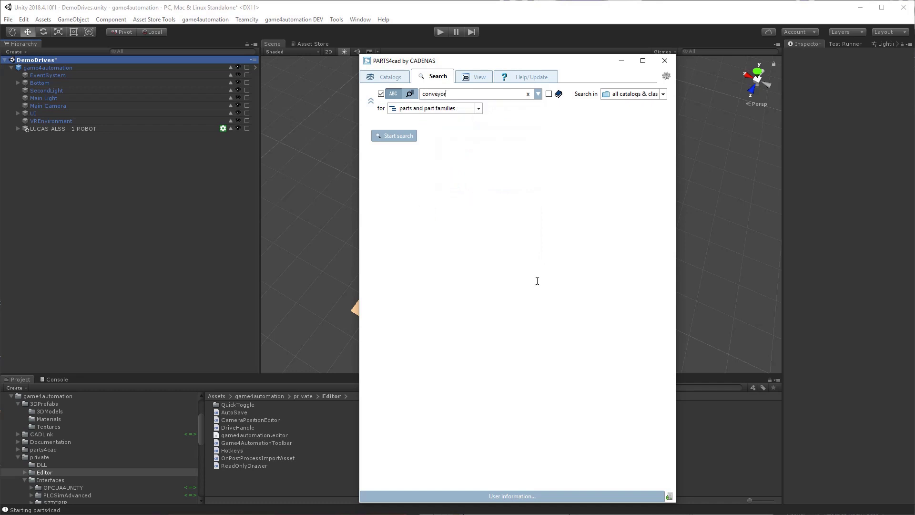
click(394, 135)
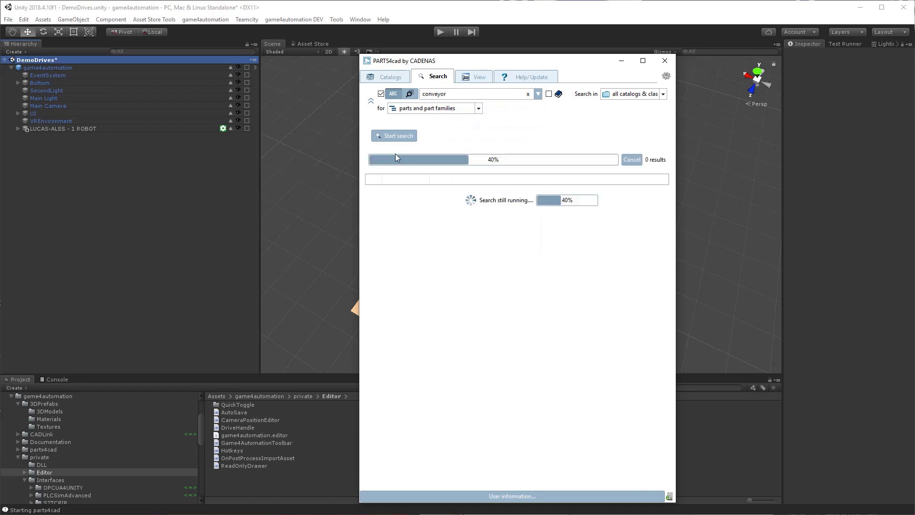
double_click(428, 223)
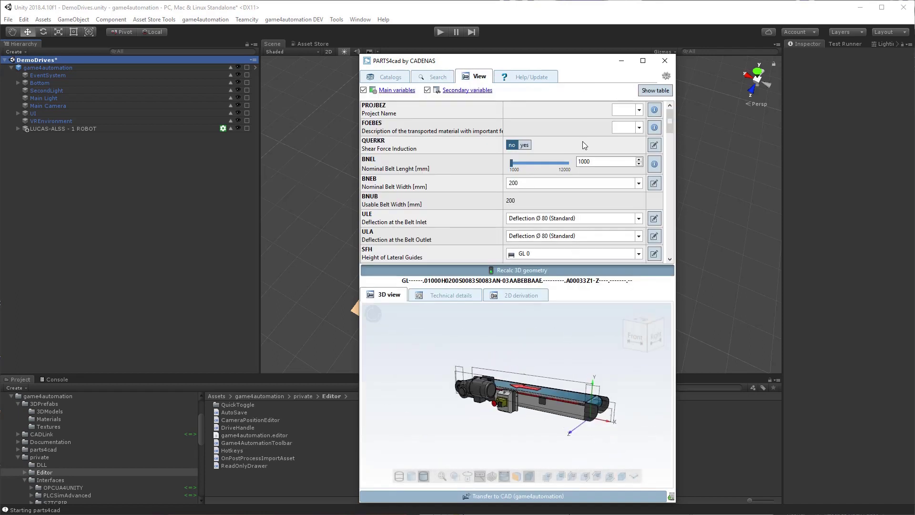
Step: Try to set the conveyor's nominal belt length (BNEL) to 200 mm
scroll(596, 353, down, 2)
scroll(579, 321, up, 5)
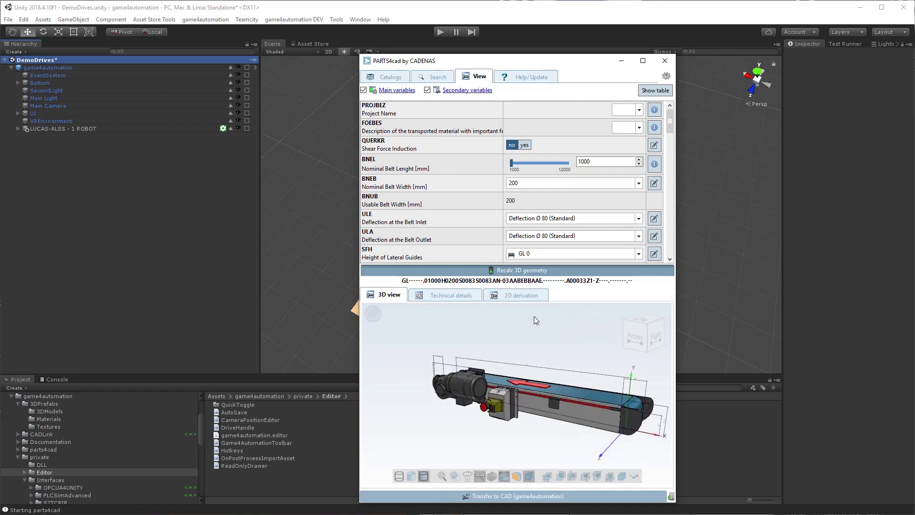
drag(595, 162, 573, 168)
text(200)
key(Return)
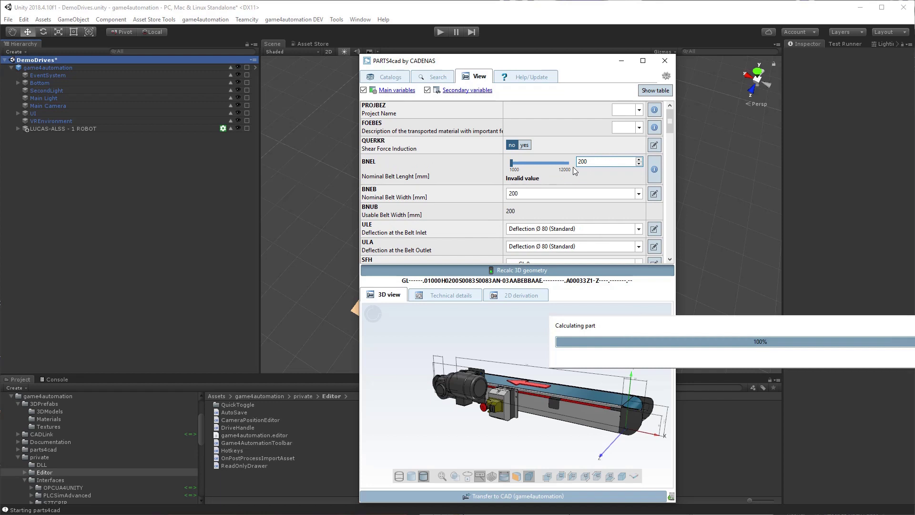
Step: Set the conveyor's nominal belt length (BNEL) to 2000 mm
click(593, 161)
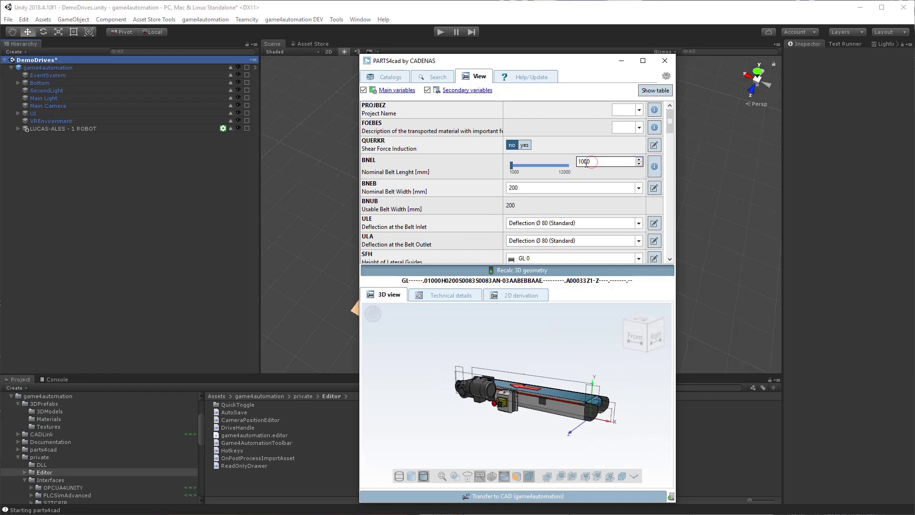
text(2)
key(BackSpace)
key(BackSpace)
key(BackSpace)
key(BackSpace)
key(BackSpace)
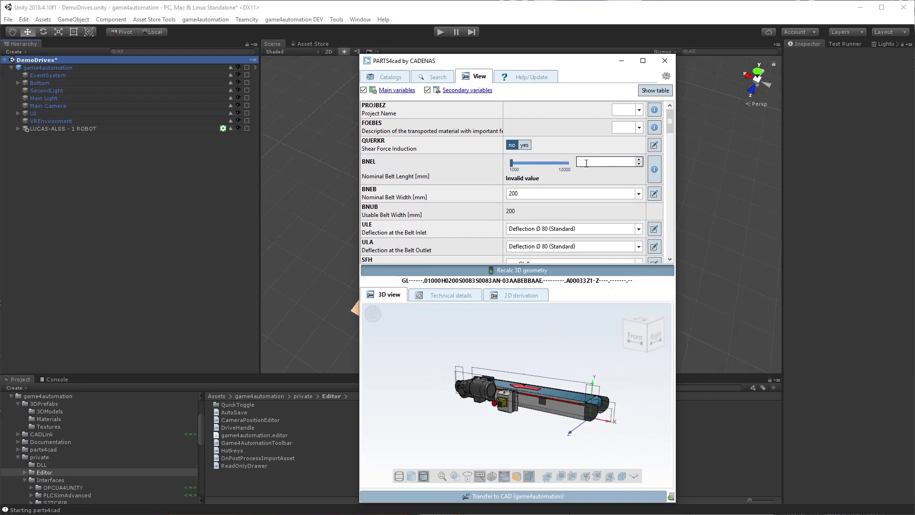
text(2000)
key(Return)
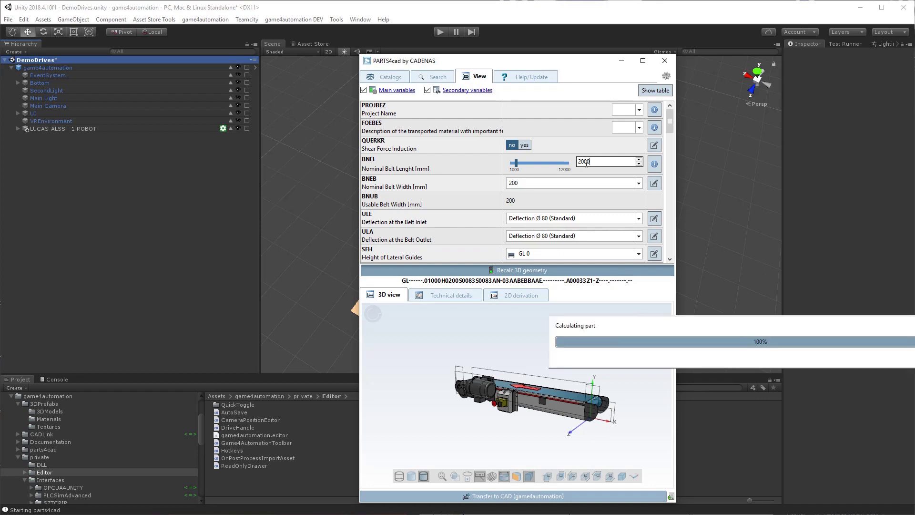
Step: Transfer the configured conveyor from parts4cad into the scene and close the catalog to view the imported part up close
click(525, 497)
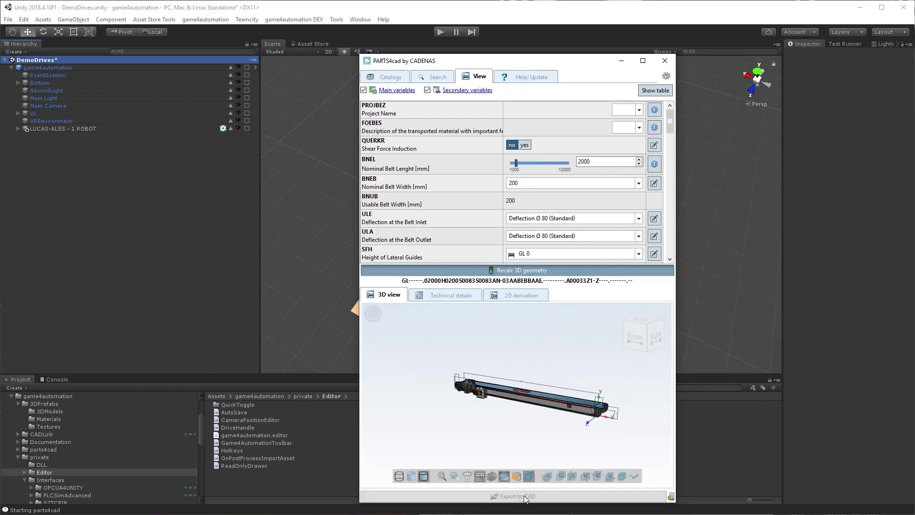
click(664, 66)
scroll(541, 234, up, 6)
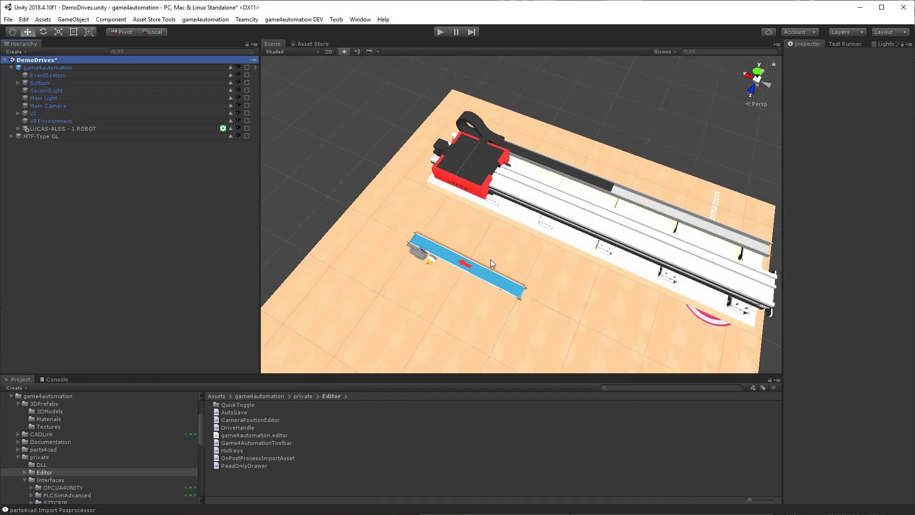
scroll(438, 285, up, 2)
middle_drag(438, 286, 490, 179)
scroll(520, 202, up, 3)
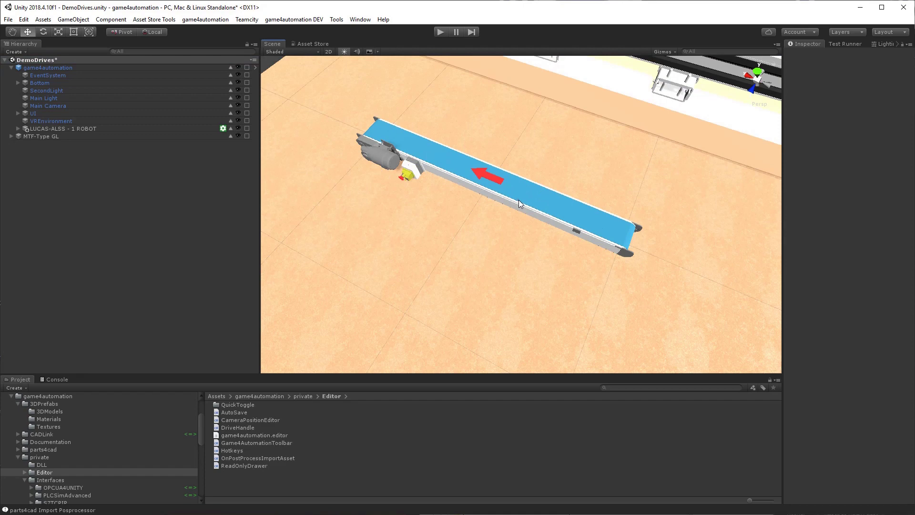
Step: Add a Drive component to the MTF-Type GL conveyor and set its direction to Linear Y
click(520, 203)
click(98, 136)
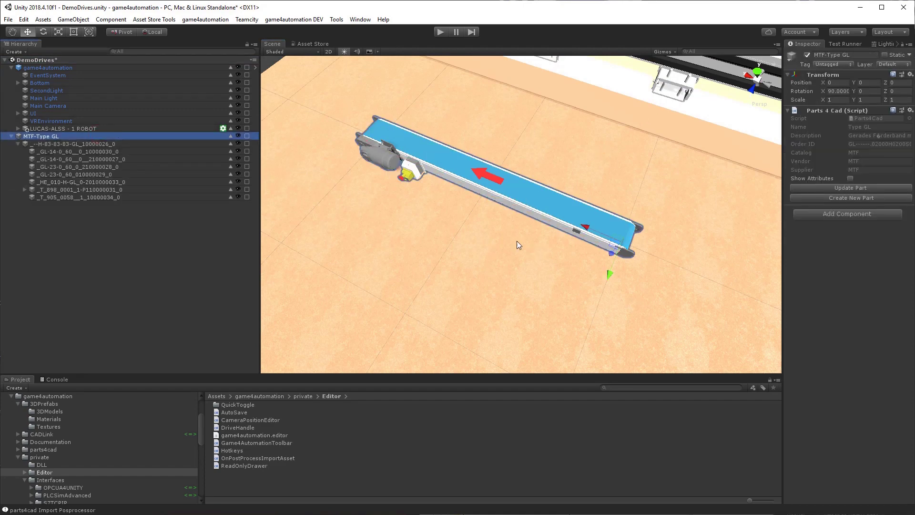
click(843, 214)
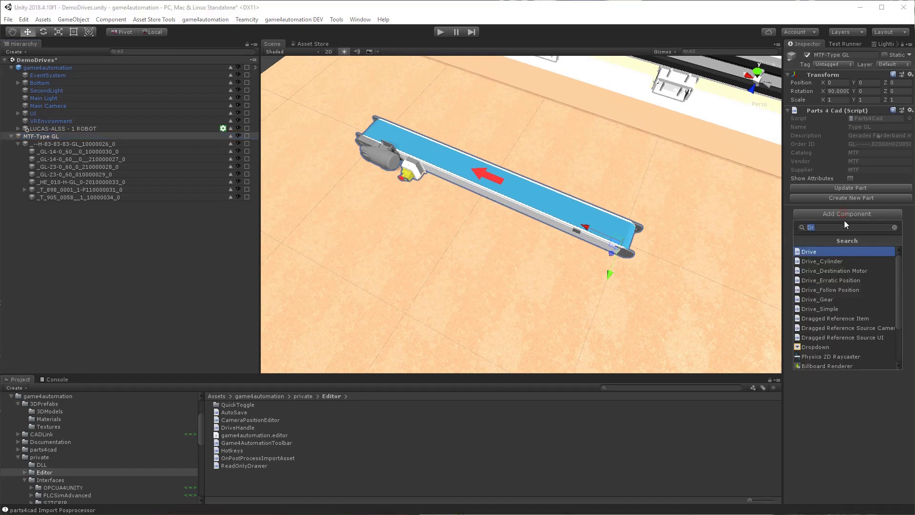
click(828, 251)
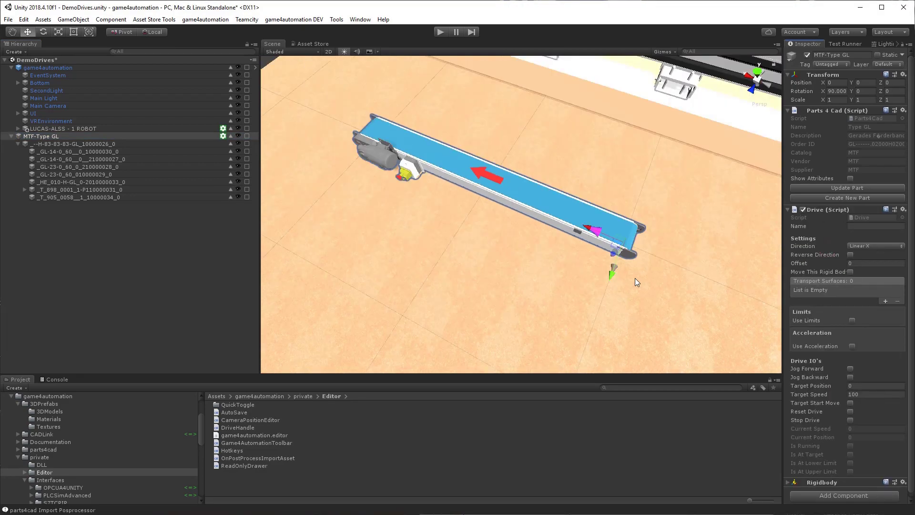
click(615, 269)
right_drag(643, 268, 620, 253)
Step: Run the simulation, jog the conveyor drive forward and backward along Y, and stop the simulation
click(440, 32)
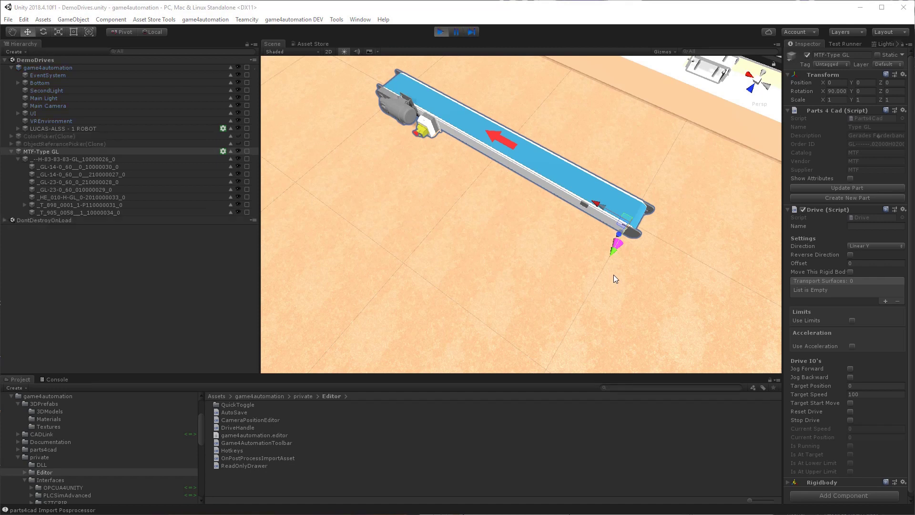
click(618, 247)
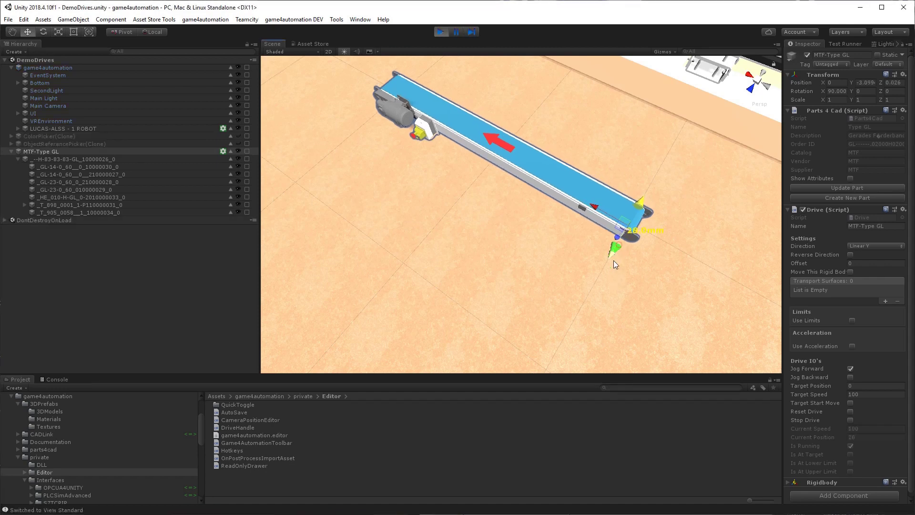
click(636, 209)
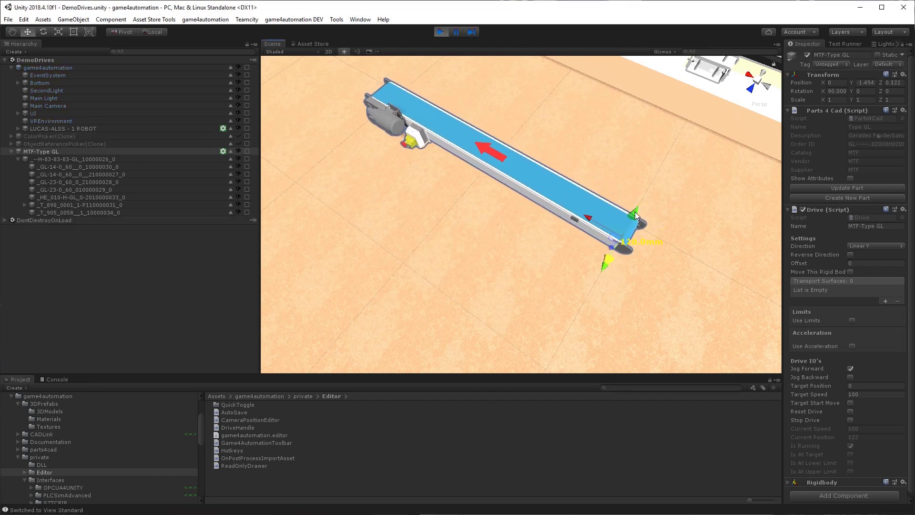
click(438, 31)
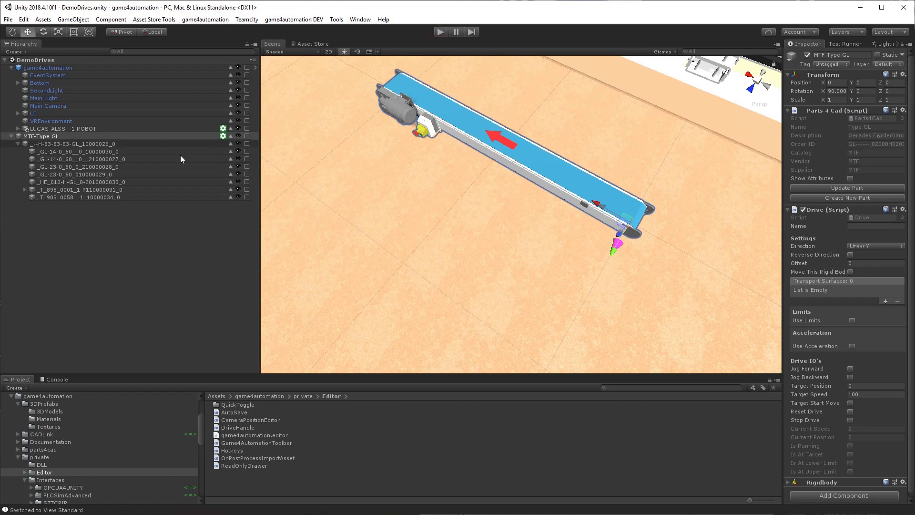
scroll(844, 442, down, 1)
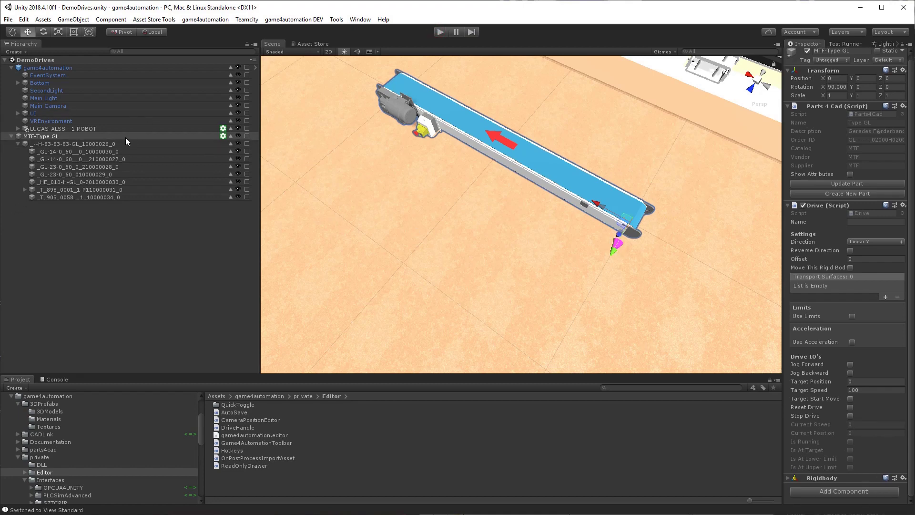
click(591, 187)
click(590, 188)
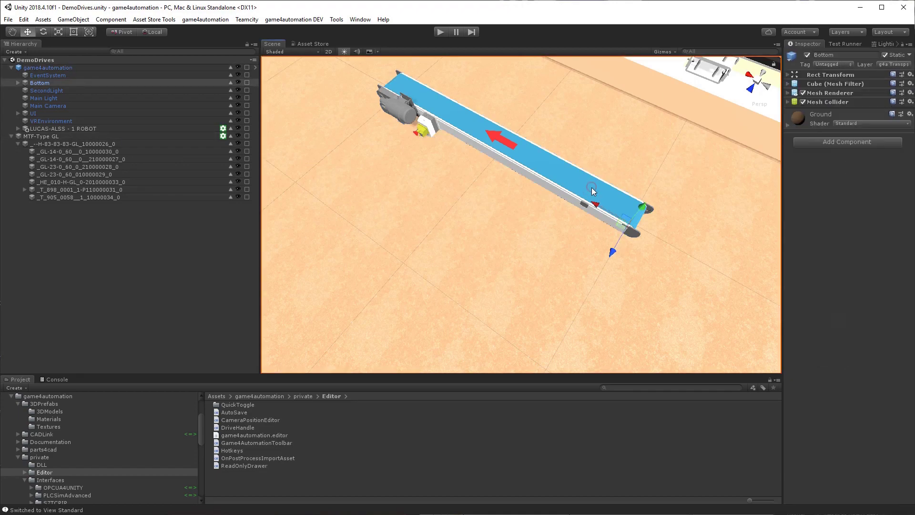
click(589, 188)
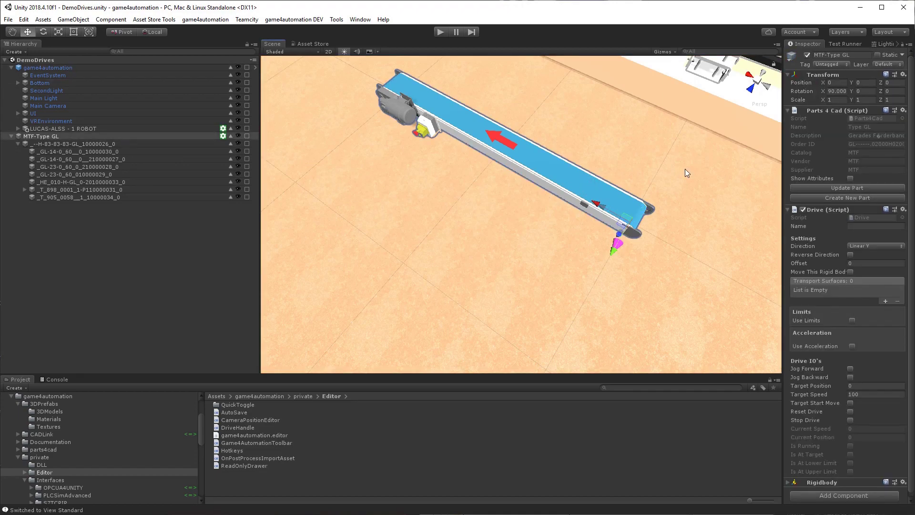
click(92, 182)
key(f)
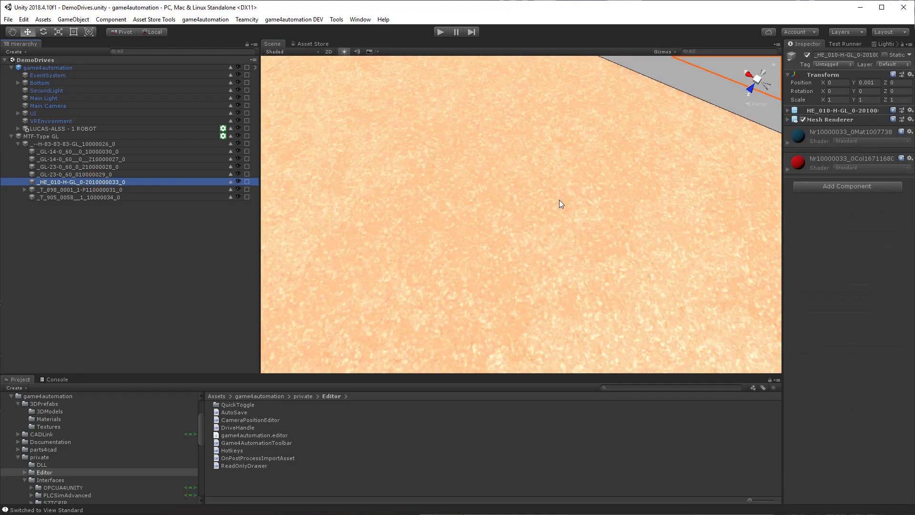
right_drag(588, 175, 619, 67)
click(860, 186)
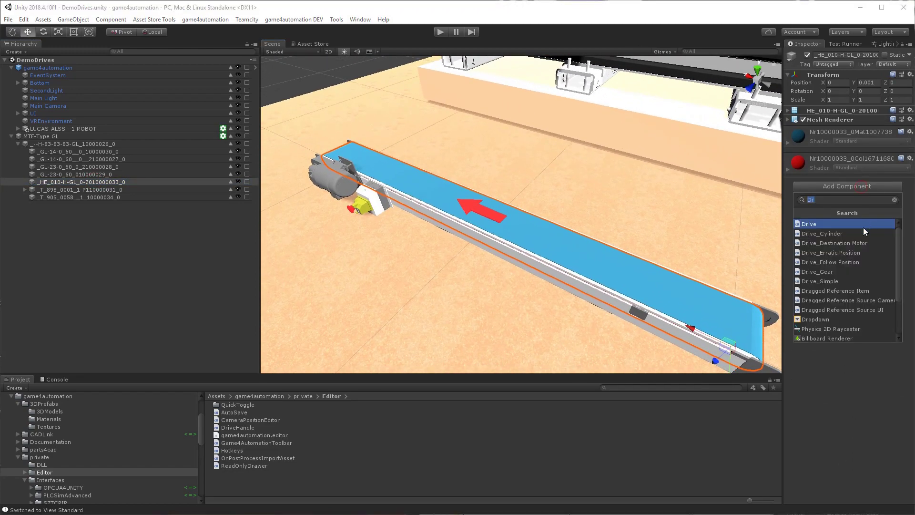
text(Tr)
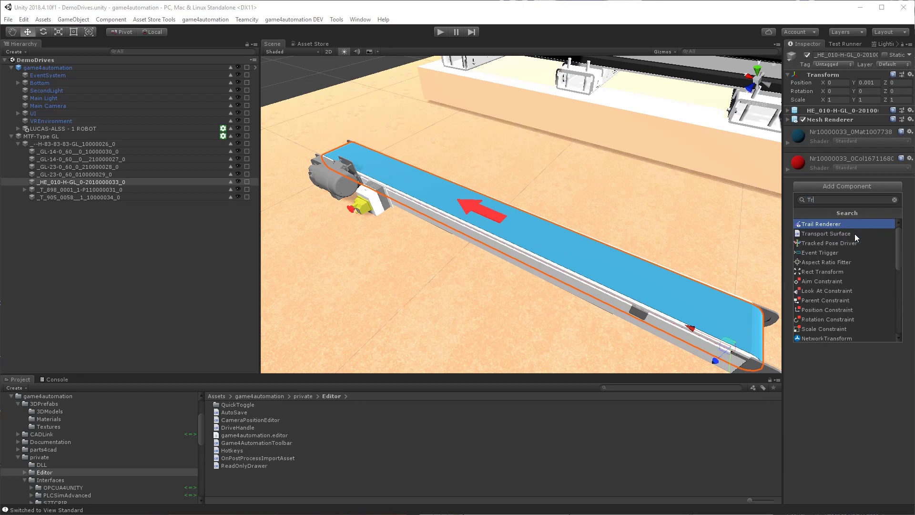
click(854, 233)
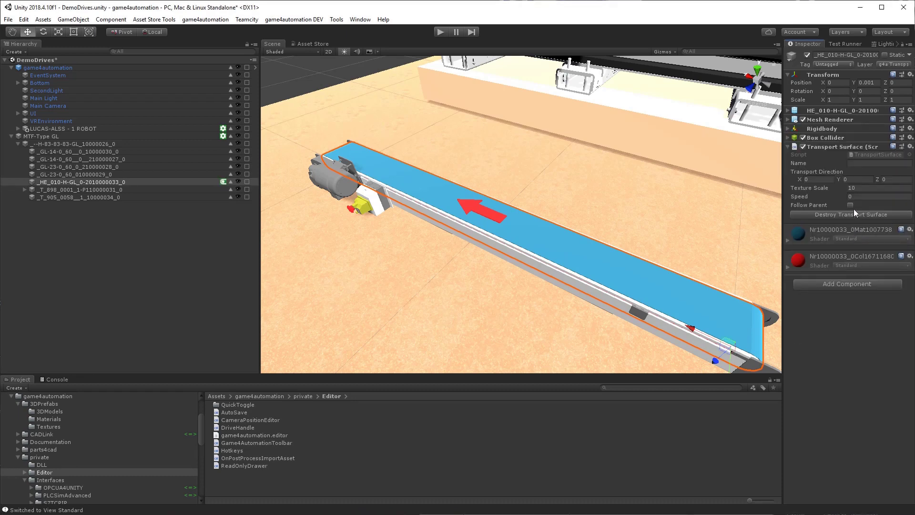
Step: Set the MTF-Type GL drive's direction to Linear X so it runs along the belt
click(95, 134)
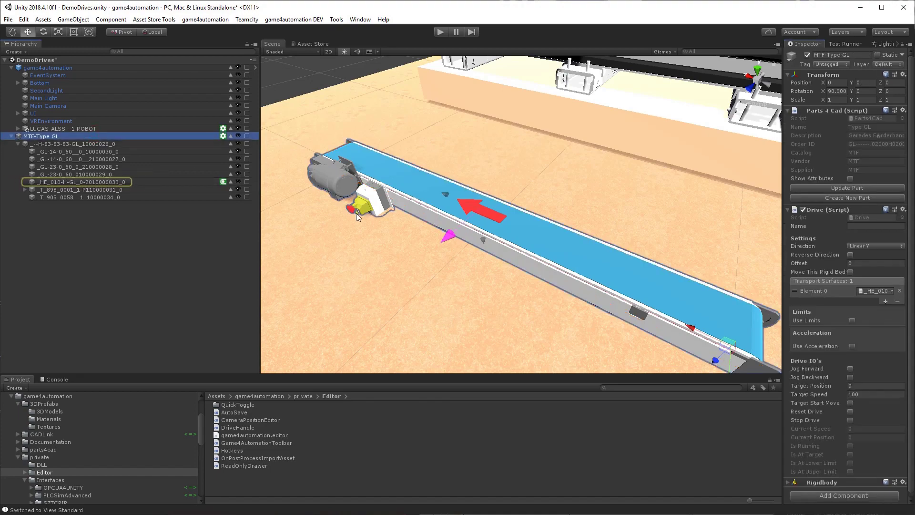
scroll(431, 239, down, 3)
scroll(431, 239, up, 3)
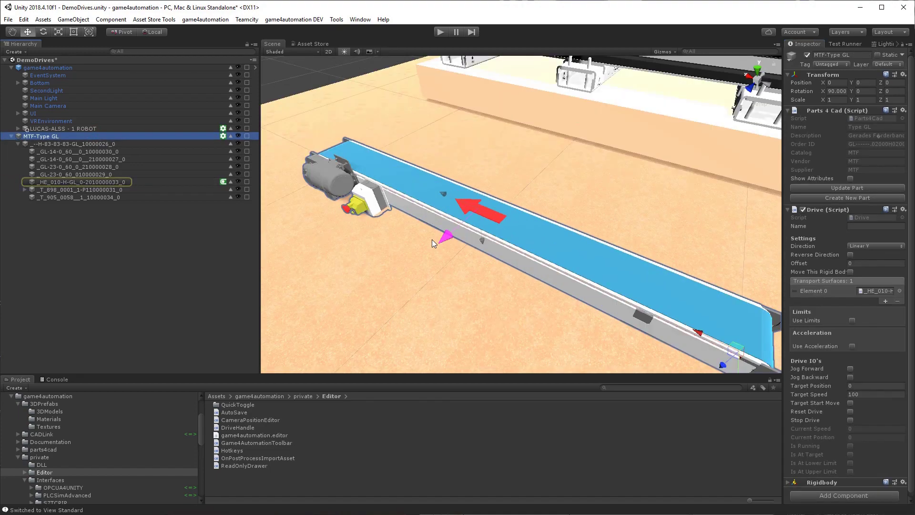
click(440, 194)
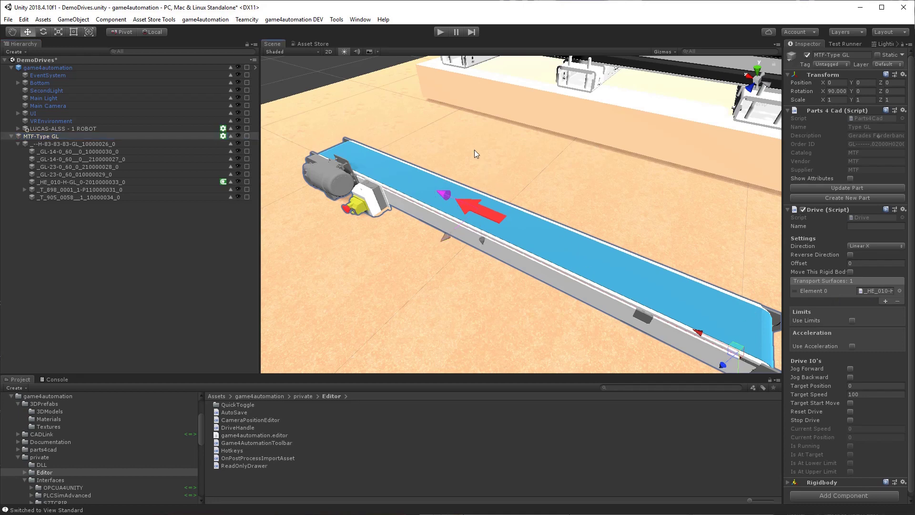
Step: Place a Can source on the conveyor belt at the red direction arrow
scroll(507, 203, down, 3)
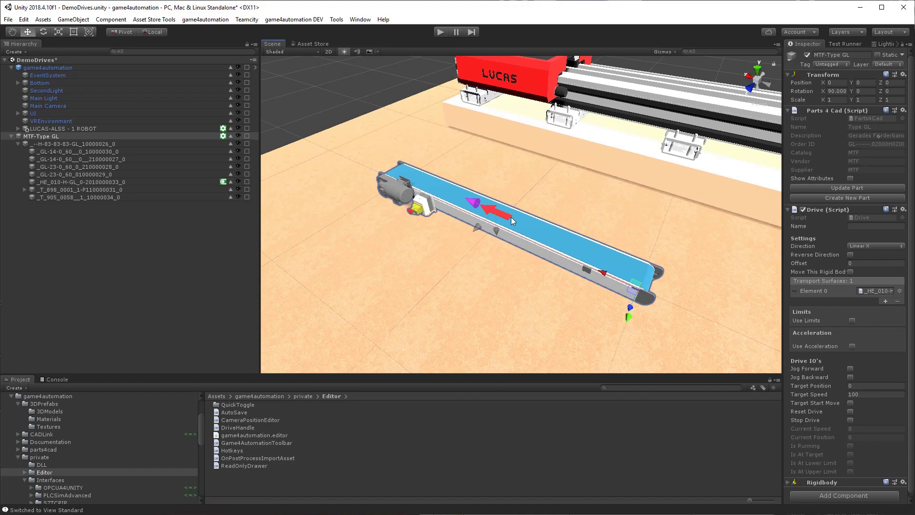
key(s)
scroll(538, 194, up, 5)
scroll(541, 196, down, 3)
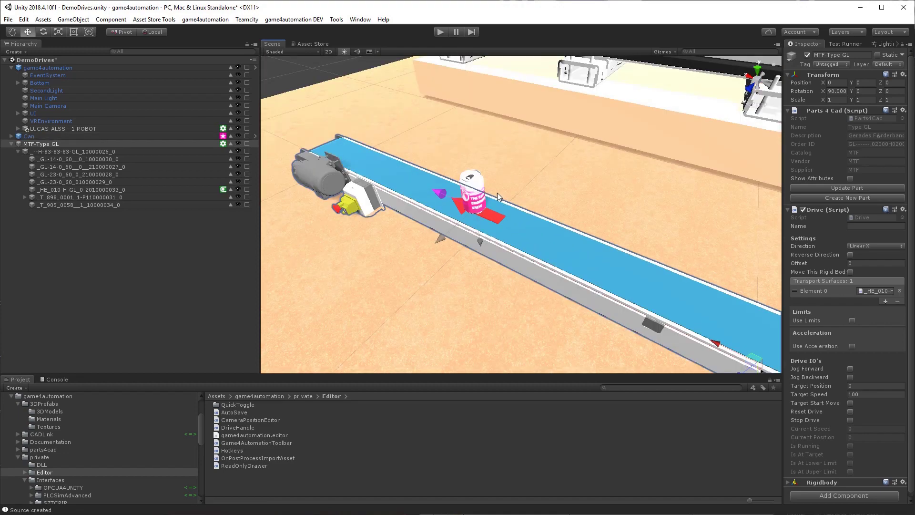
Step: Run the simulation, jog the conveyor backward and forward to move the can, and stop the simulation
click(439, 32)
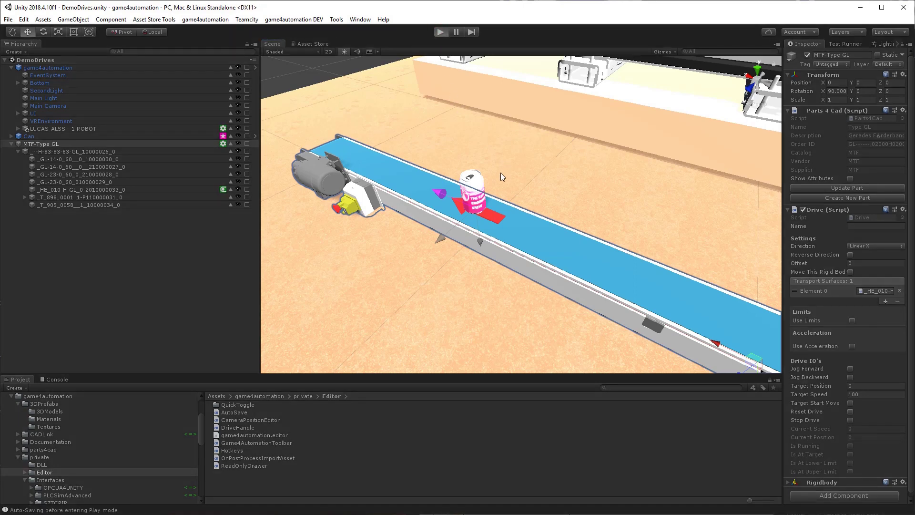
click(438, 195)
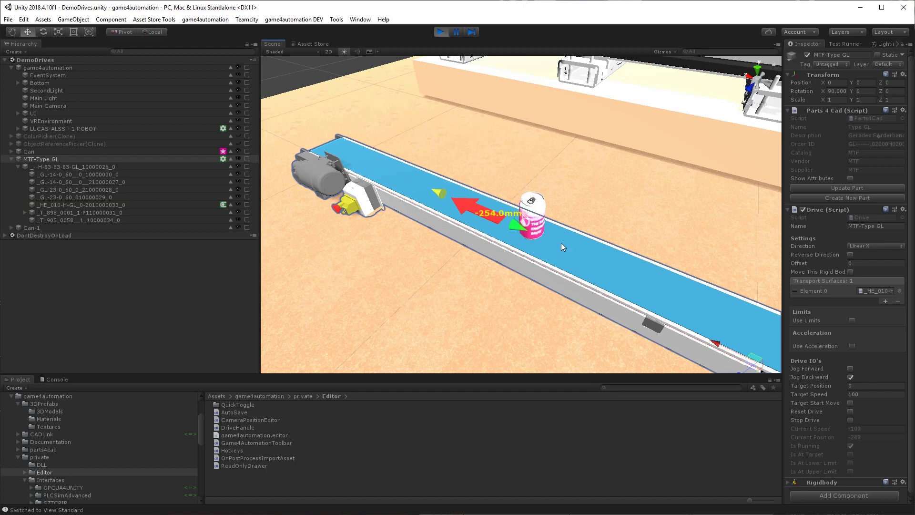
click(444, 196)
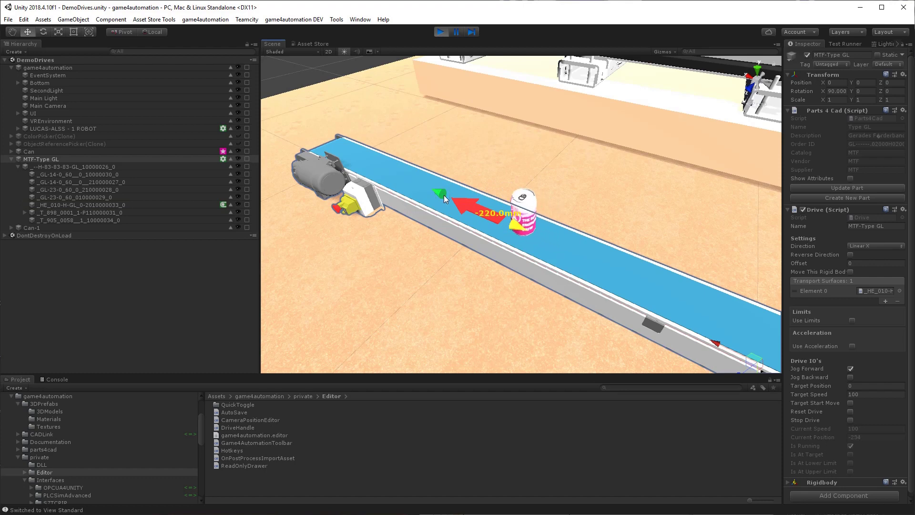
click(442, 32)
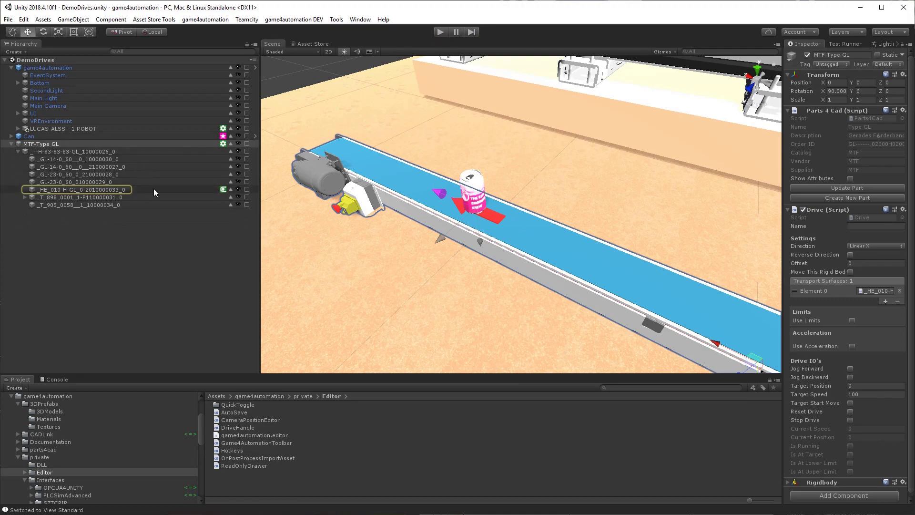
Step: Enable automatic generation on distance for the Can source and start the simulation
click(52, 136)
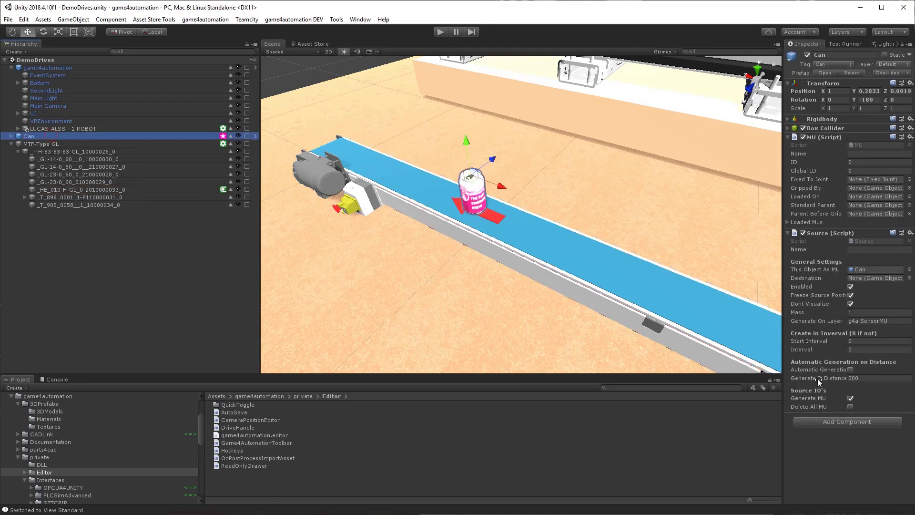
click(850, 369)
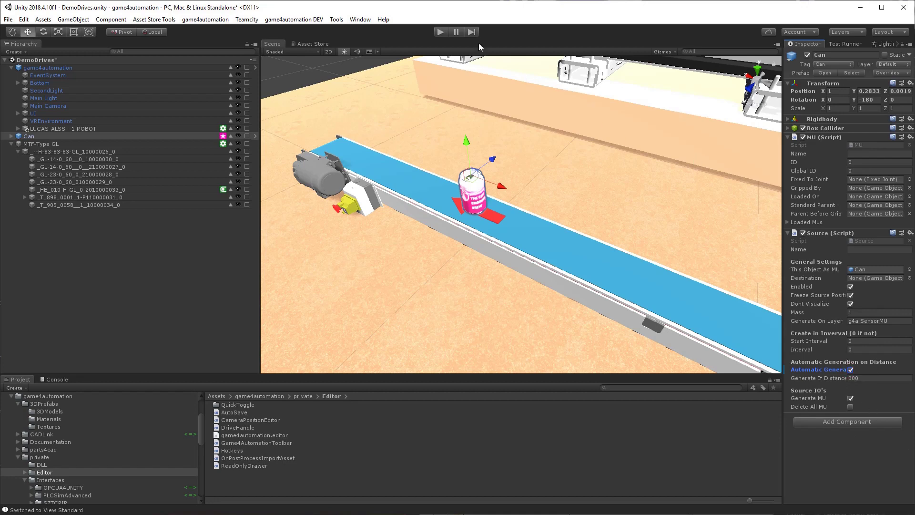
click(438, 32)
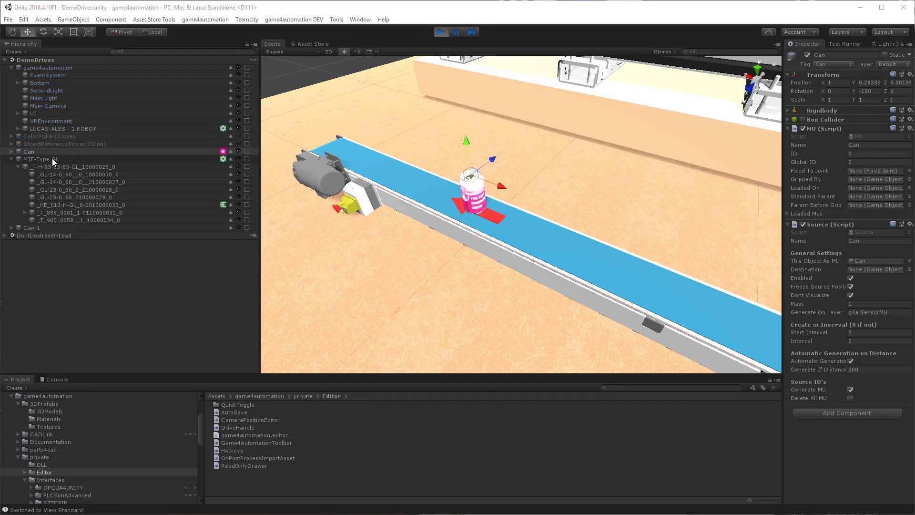
Step: Set the MTF-Type GL drive's target speed to 200 and jog it forward in the running simulation to convey the generated cans
click(52, 159)
click(865, 396)
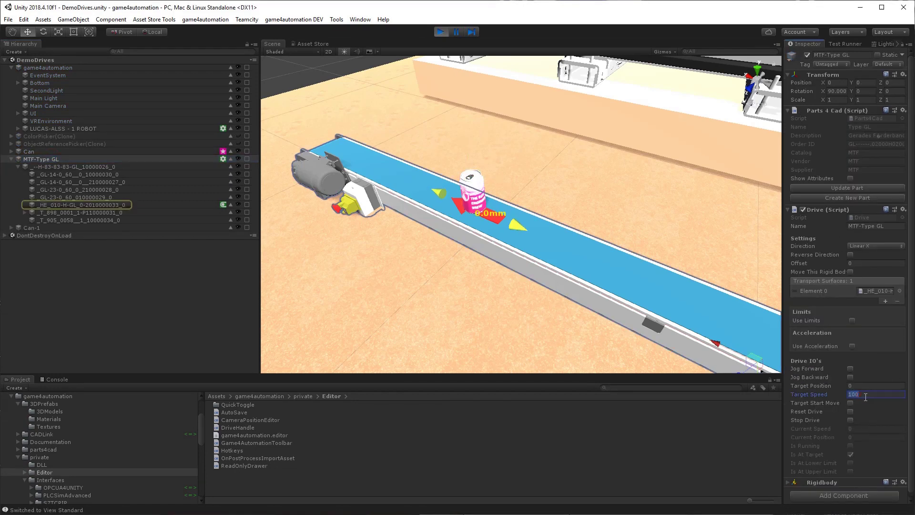
text(200)
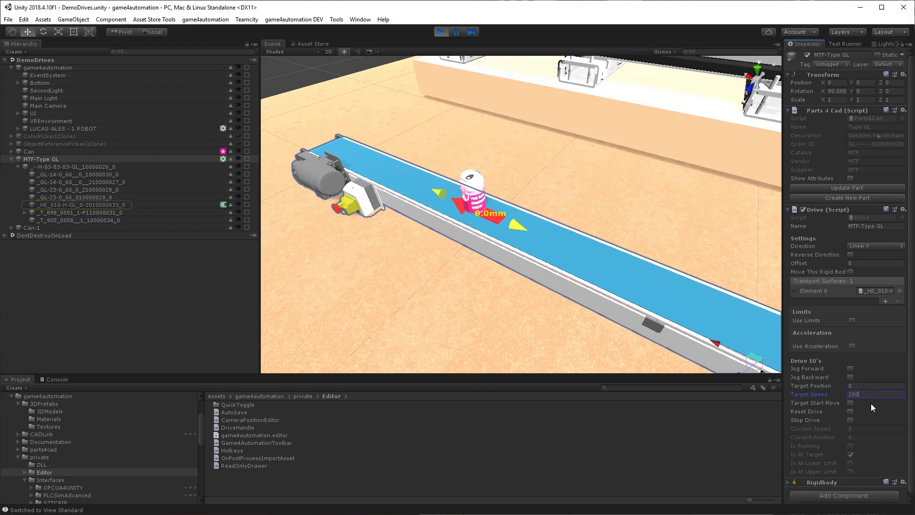
click(850, 368)
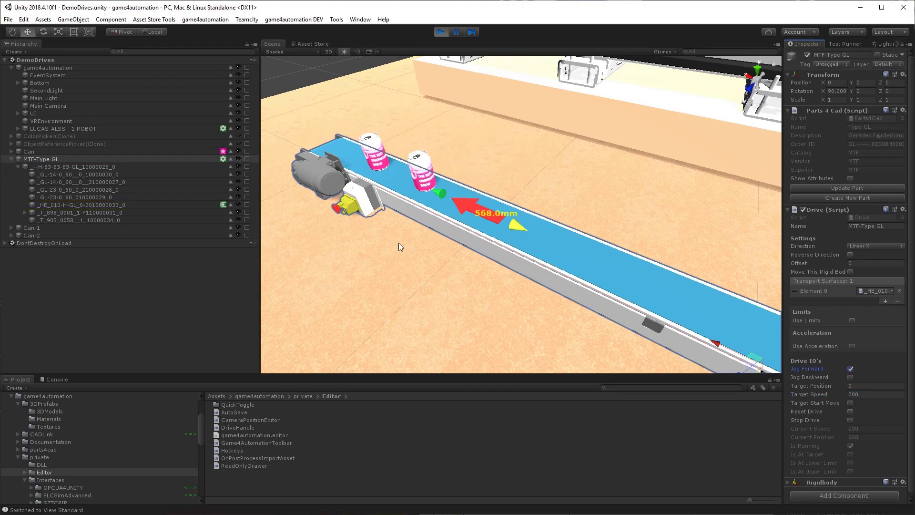
scroll(398, 242, down, 10)
right_drag(415, 241, 501, 245)
middle_drag(451, 249, 508, 245)
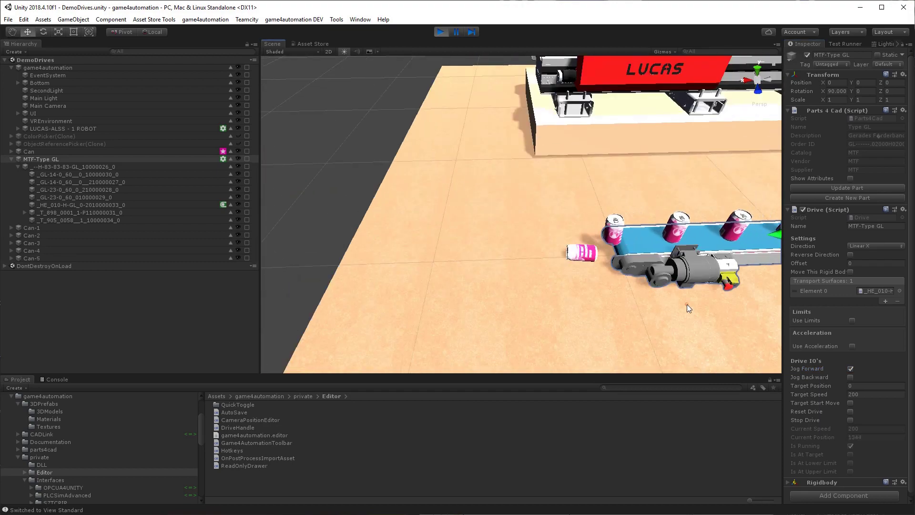
click(687, 304)
alt+drag(715, 302, 752, 296)
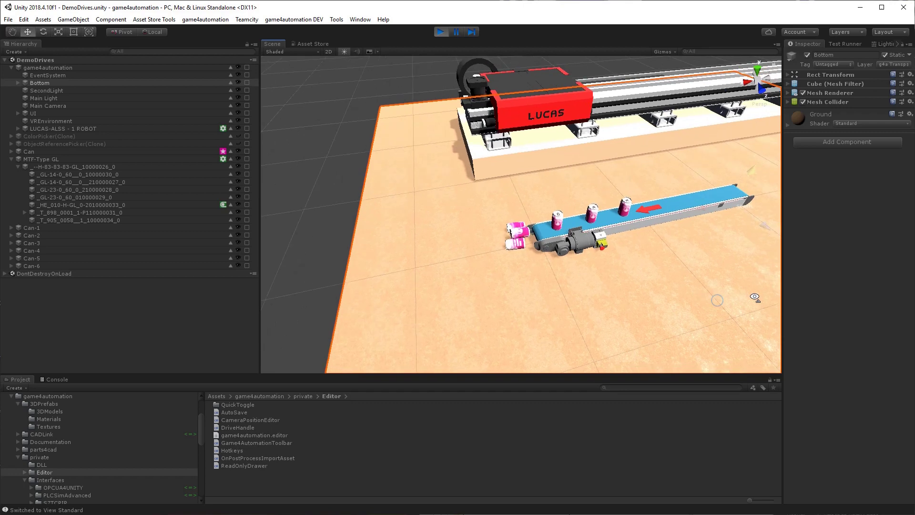